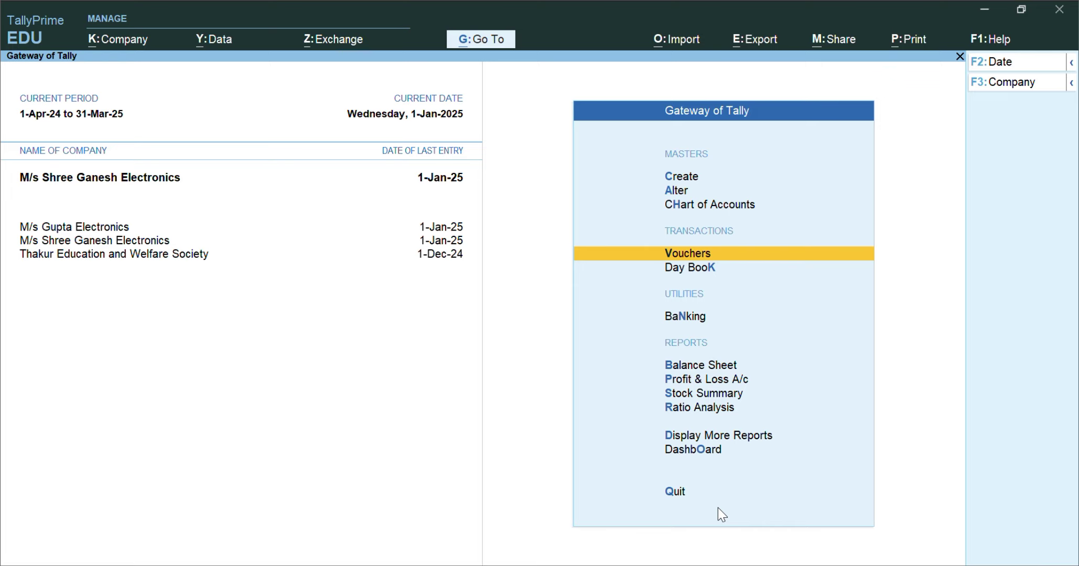
Step: Open the Day Book for M/s Shree Ganesh Electronics
key("Down")
key("Down")
key("Down")
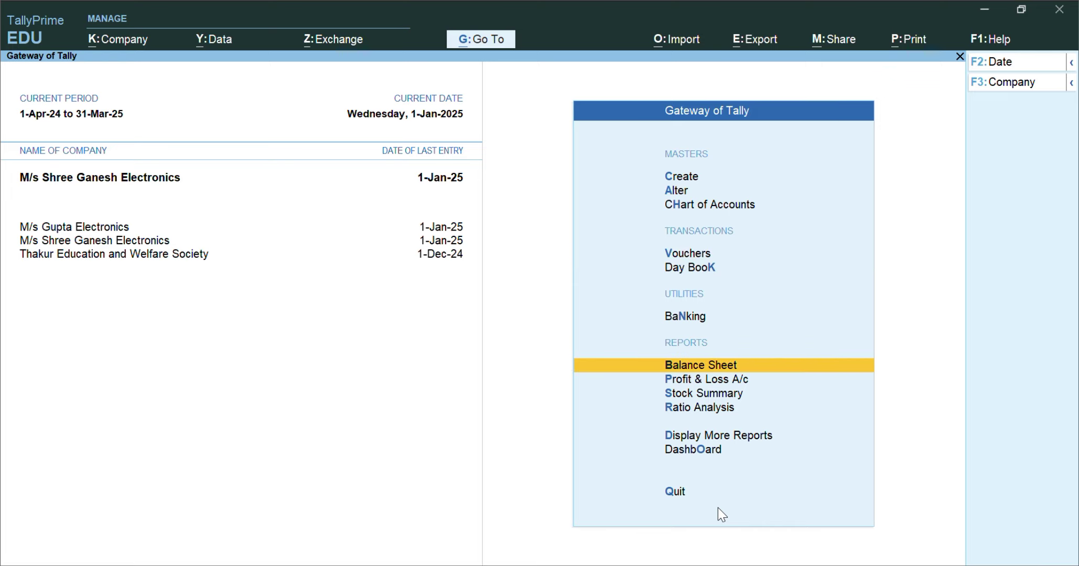
key("Up")
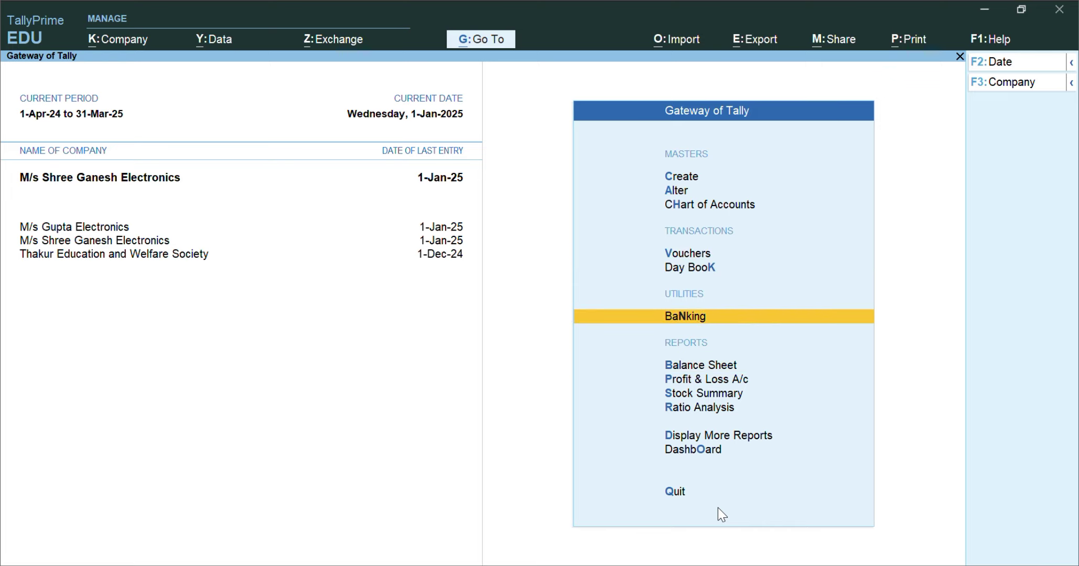
key("Up")
key("Return")
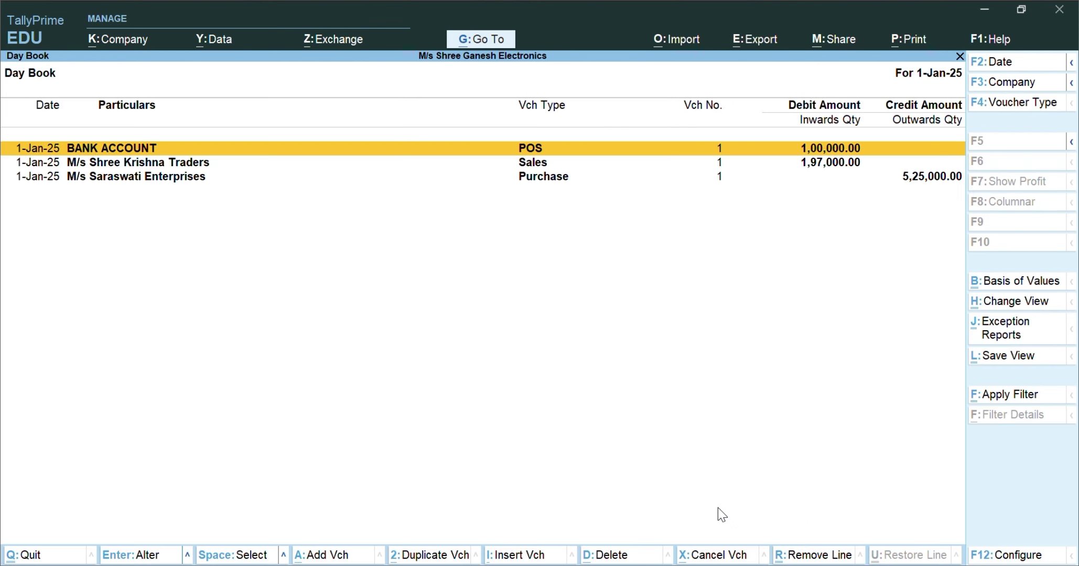
Step: View the Purchase voucher for M/s Saraswati Enterprises in the Day Book and leave it without saving changes
key("Down")
key("Down")
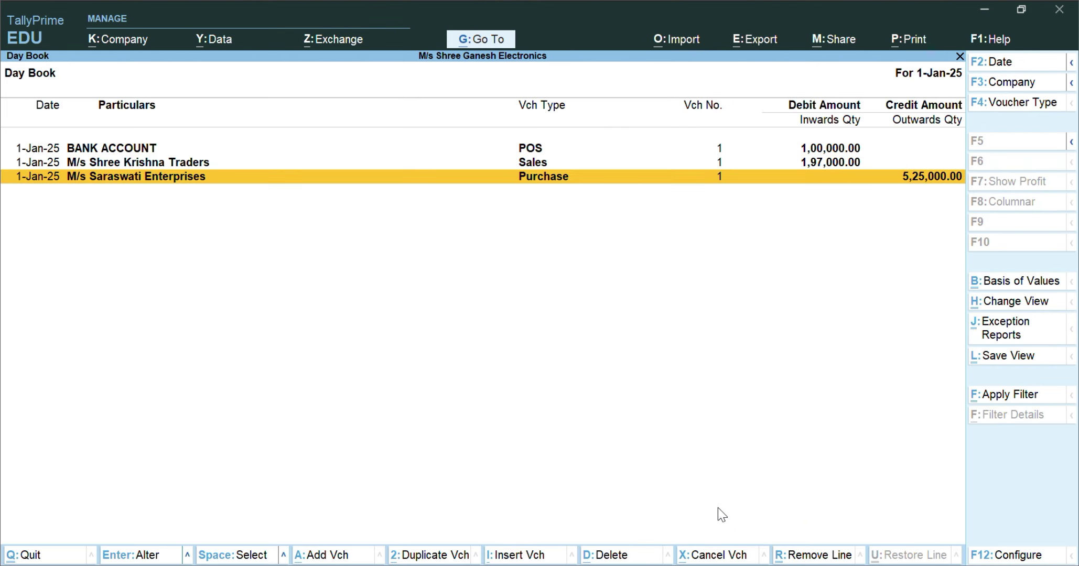
key("Return")
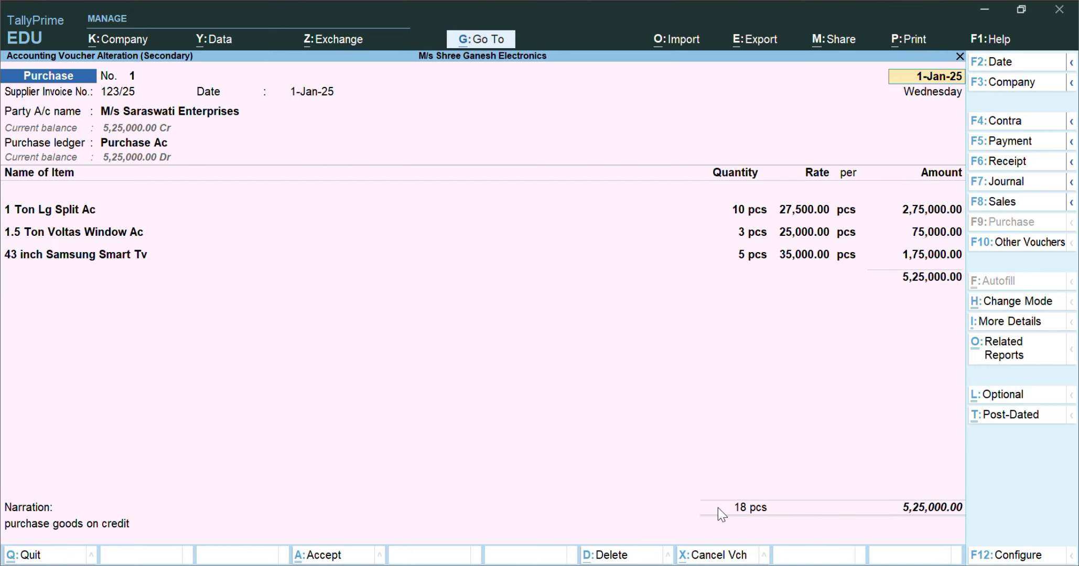
key("Escape")
key("y")
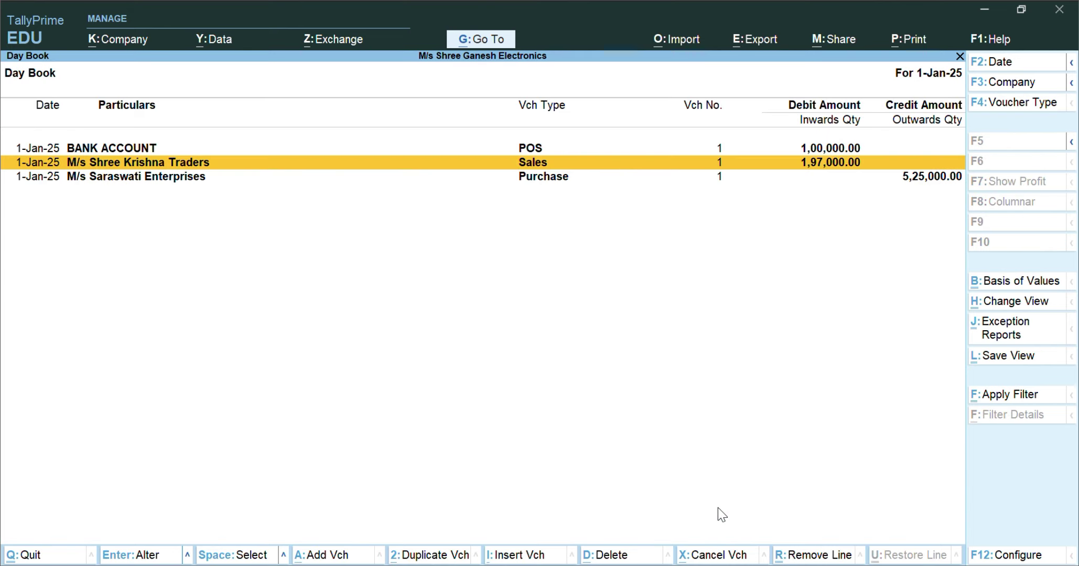
Step: View the Sales voucher for M/s Shree Krishna Traders and return to the Day Book without saving changes
key("Return")
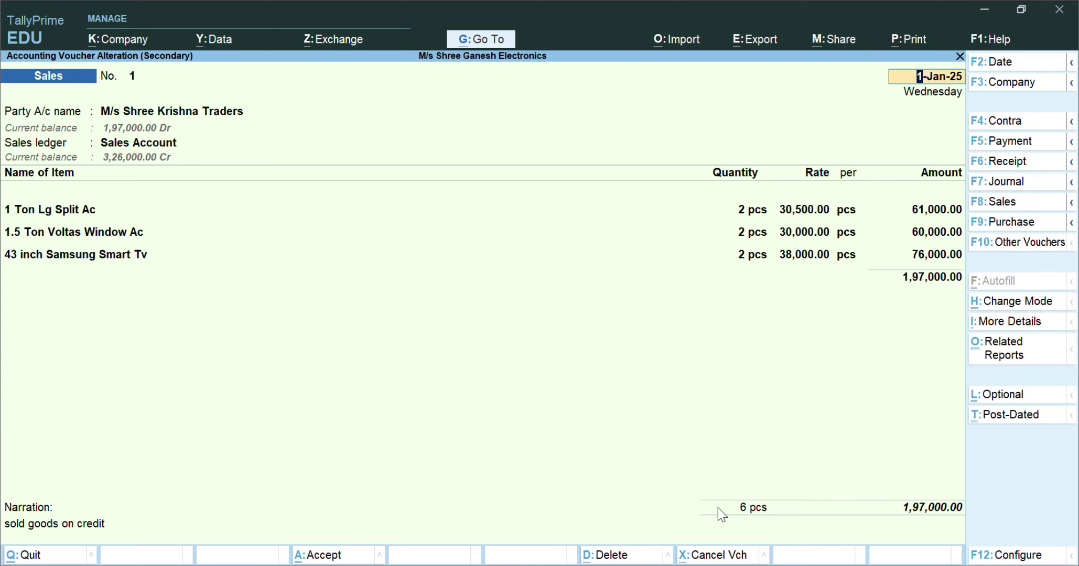
key("Escape")
key("y")
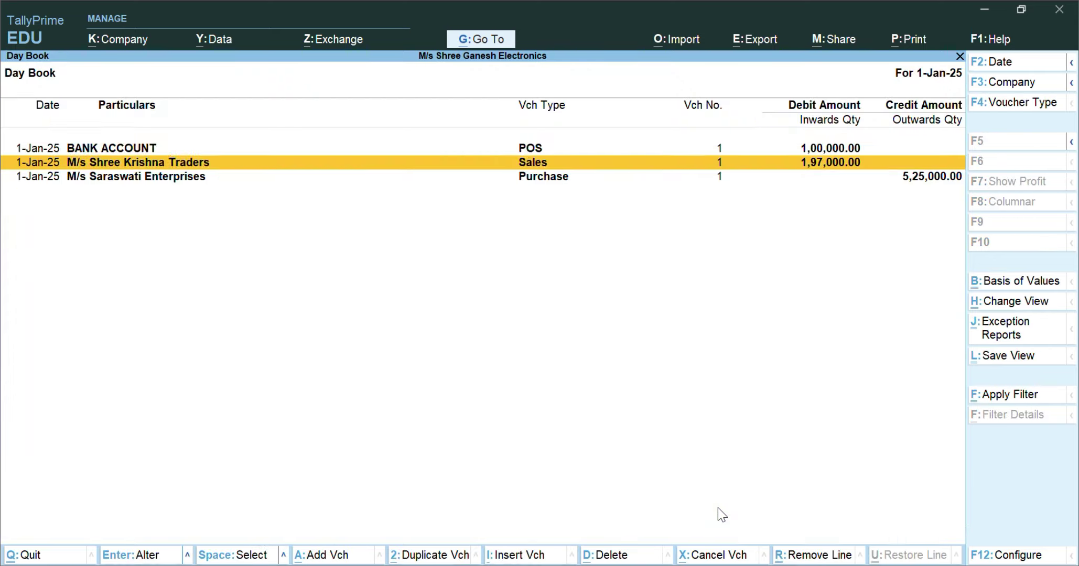
Step: View the POS voucher listed under BANK ACCOUNT and return to the Day Book without saving changes
key("Up")
key("Return")
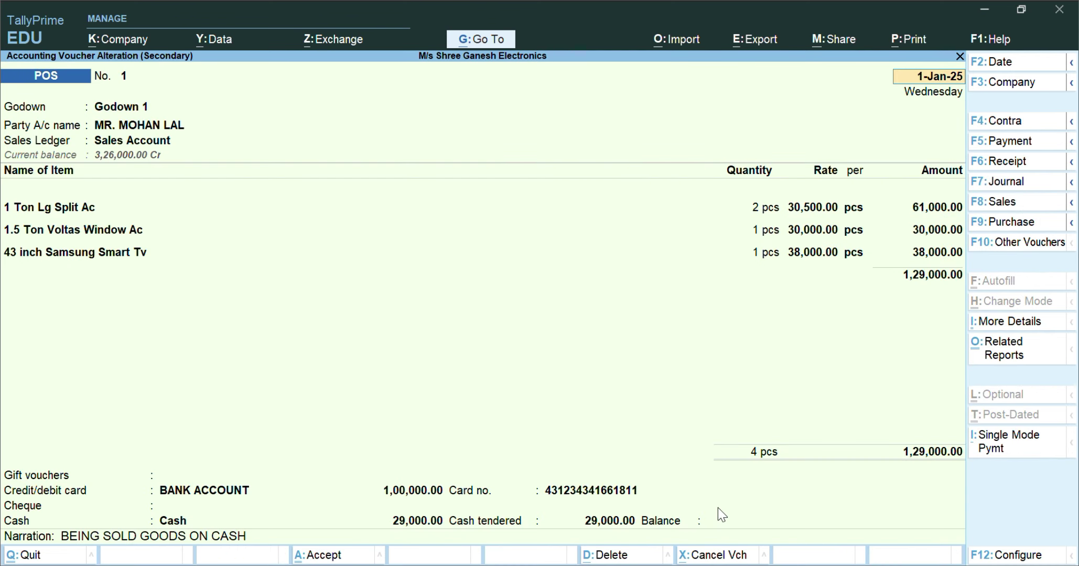
key("BackSpace")
key("Escape")
key("y")
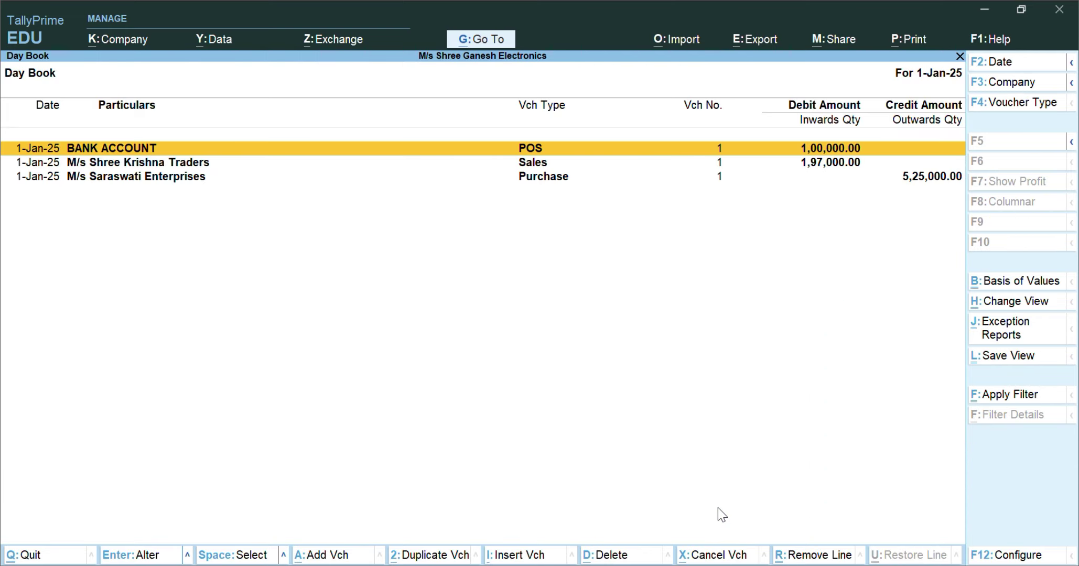
Step: Leave the Day Book and open the Profit & Loss A/c report in its detailed view
key("Down")
key("Down")
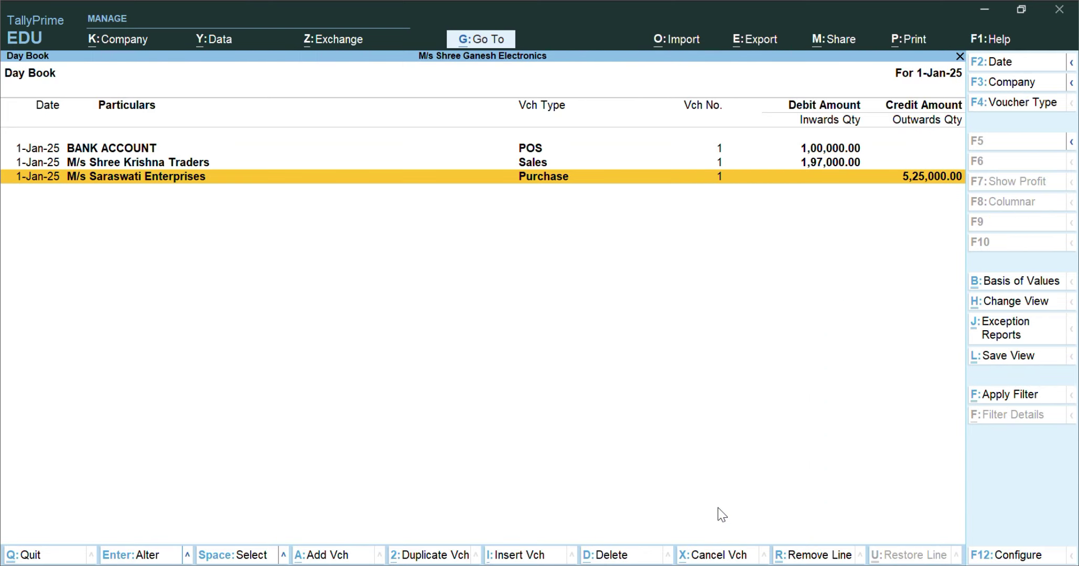
key("Escape")
key("Down")
key("Down")
key("Down")
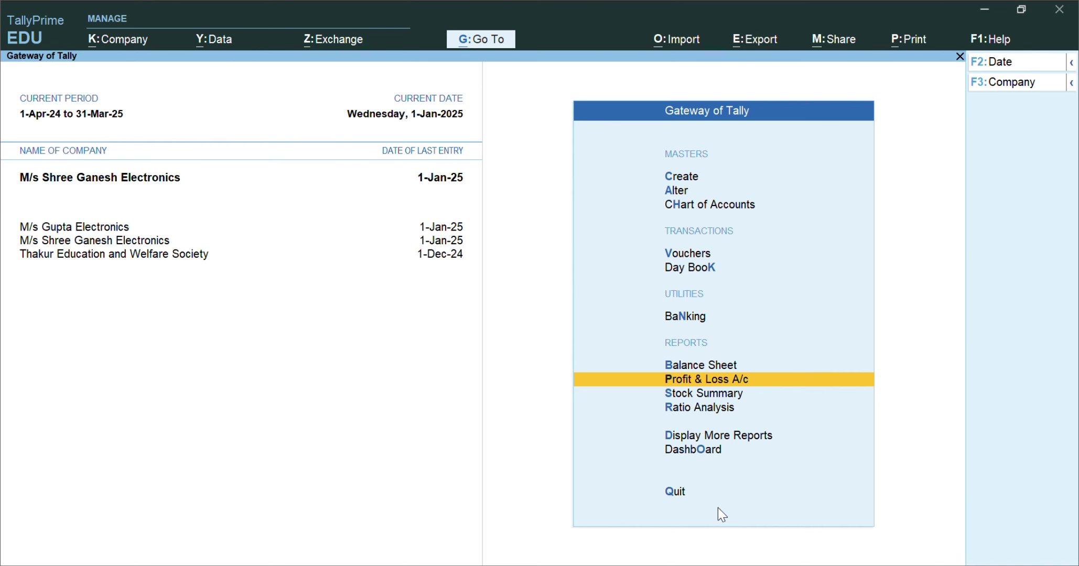
key("Return")
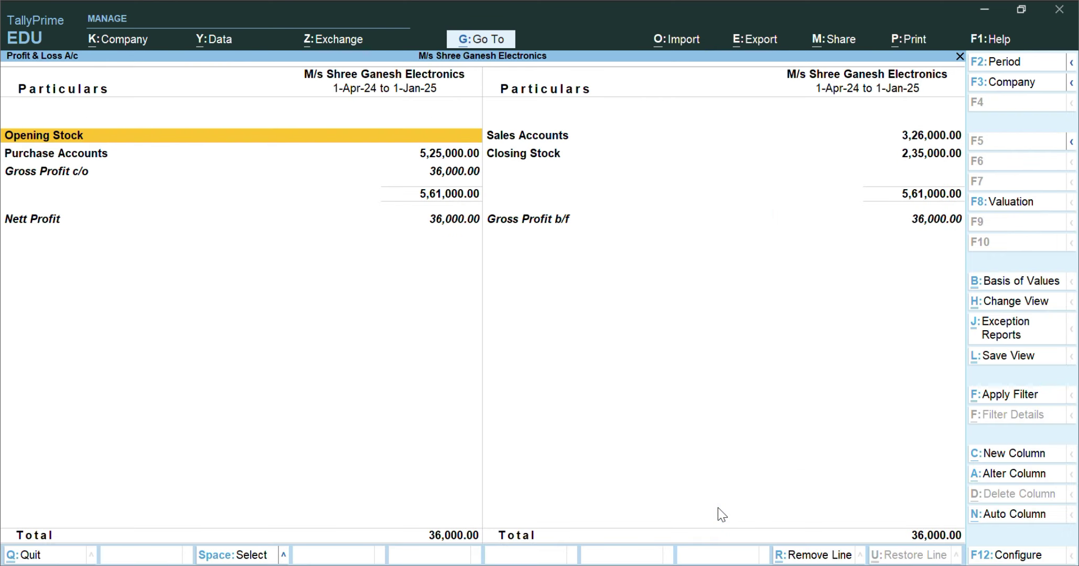
key("alt+F5")
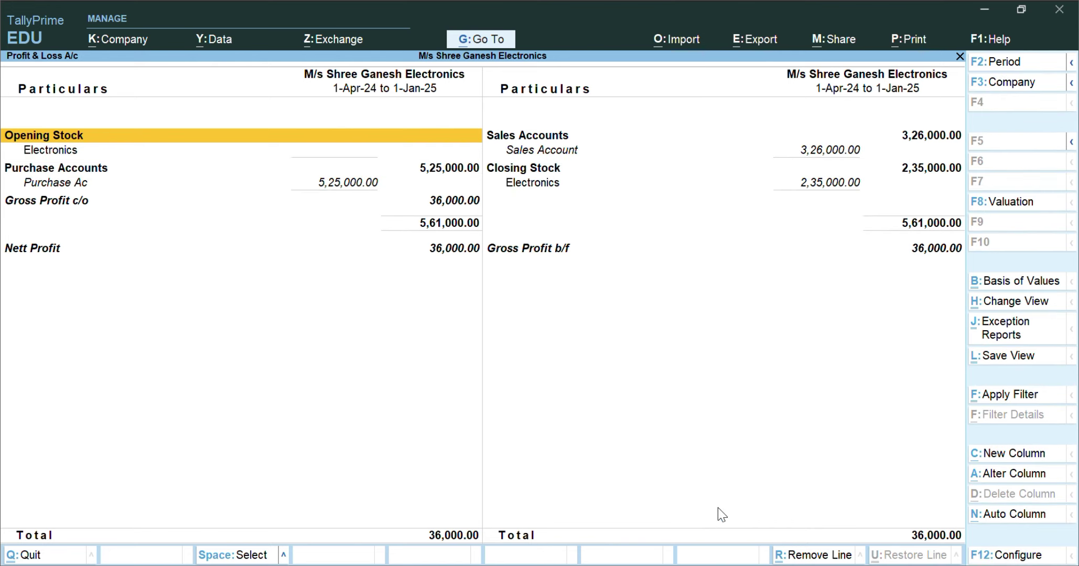
Step: Examine the opening stock, purchase, sales and closing stock lines in the Profit & Loss A/c
key("Down")
key("Down")
key("Down")
key("Down")
key("Down")
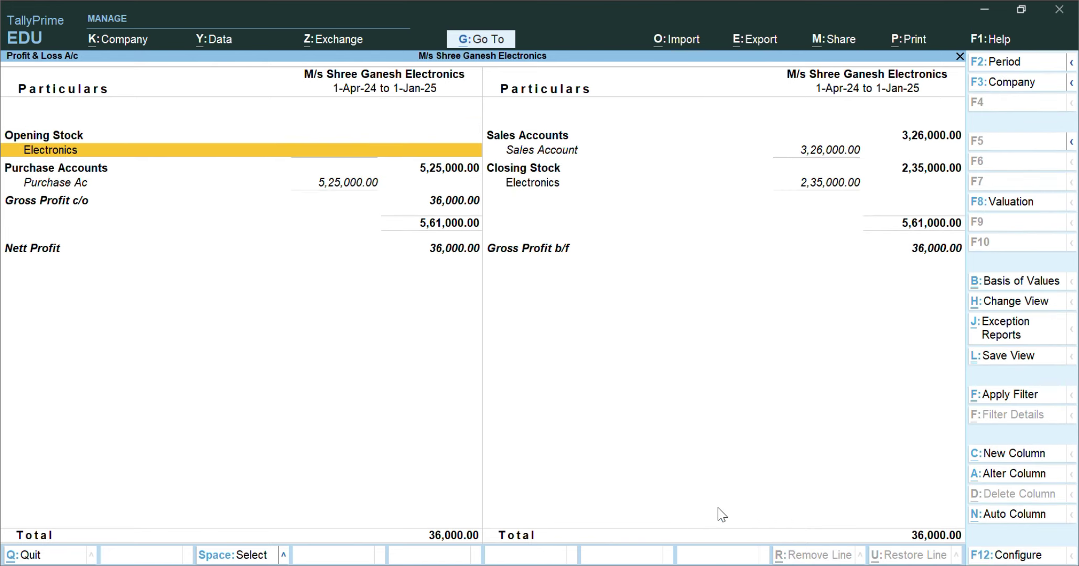
key("Up")
key("Up")
key("Up")
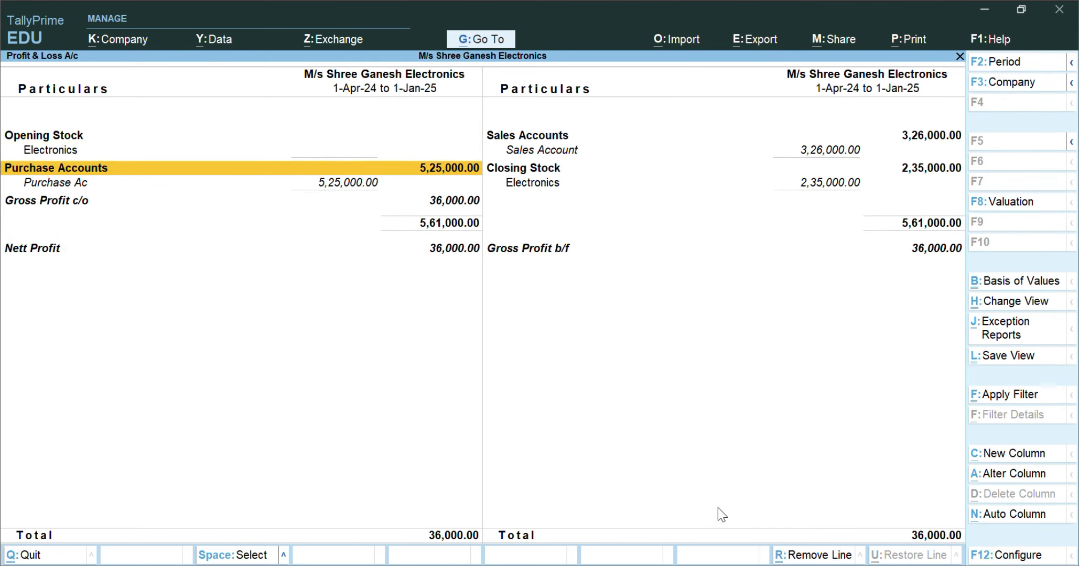
key("Down")
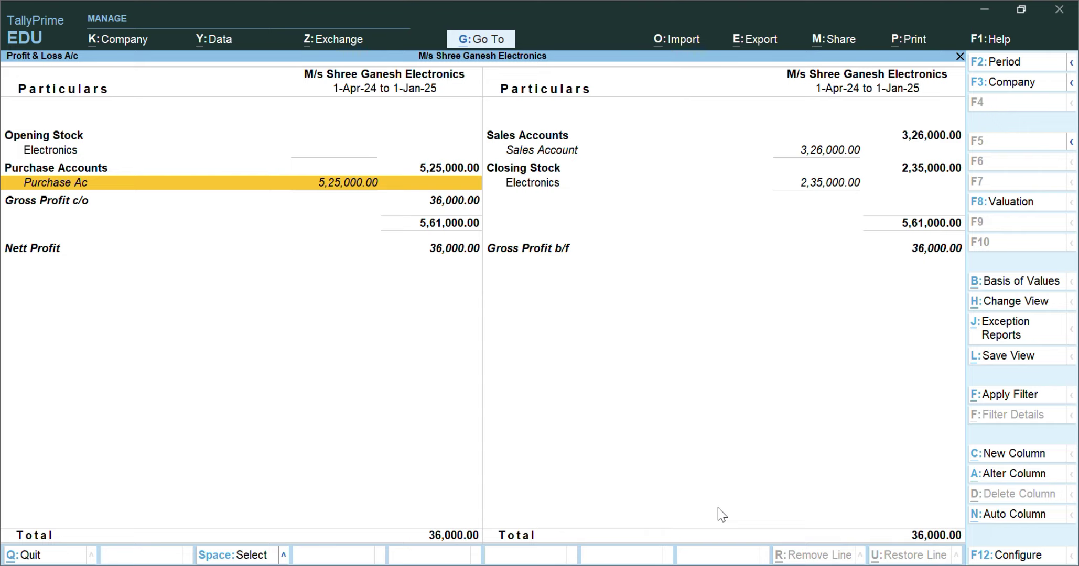
key("Right")
key("Up")
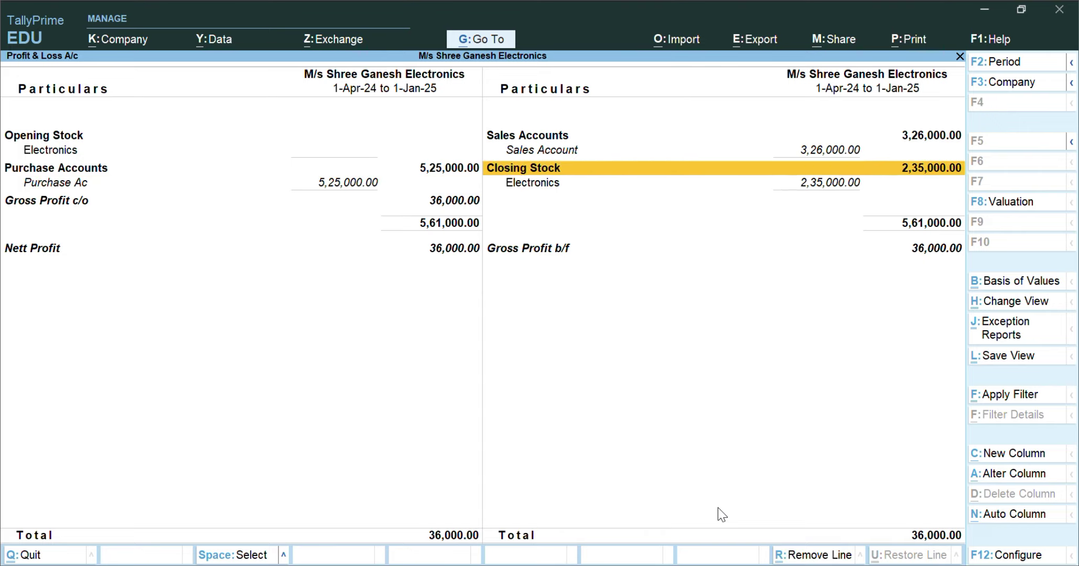
key("Up")
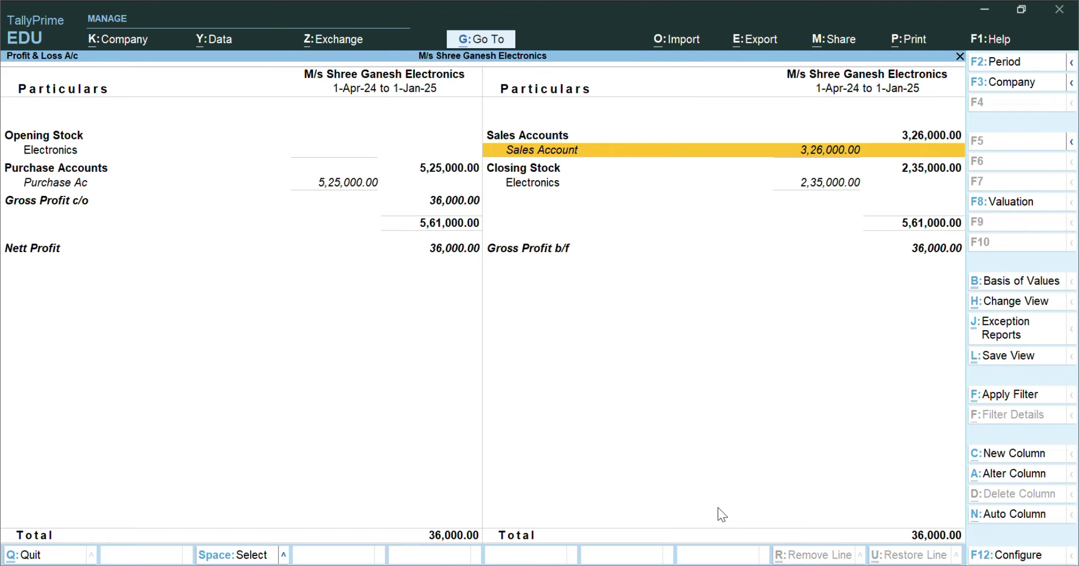
key("Down")
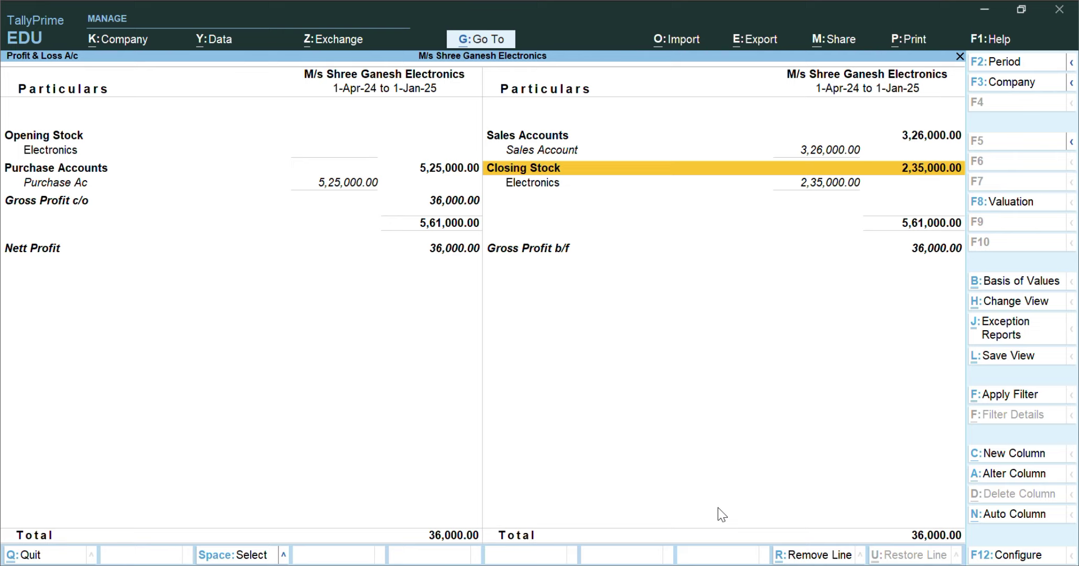
Step: Drill down from Closing Stock through Electronics to the Split Ac group's items, and return to the Profit & Loss A/c
key("Return")
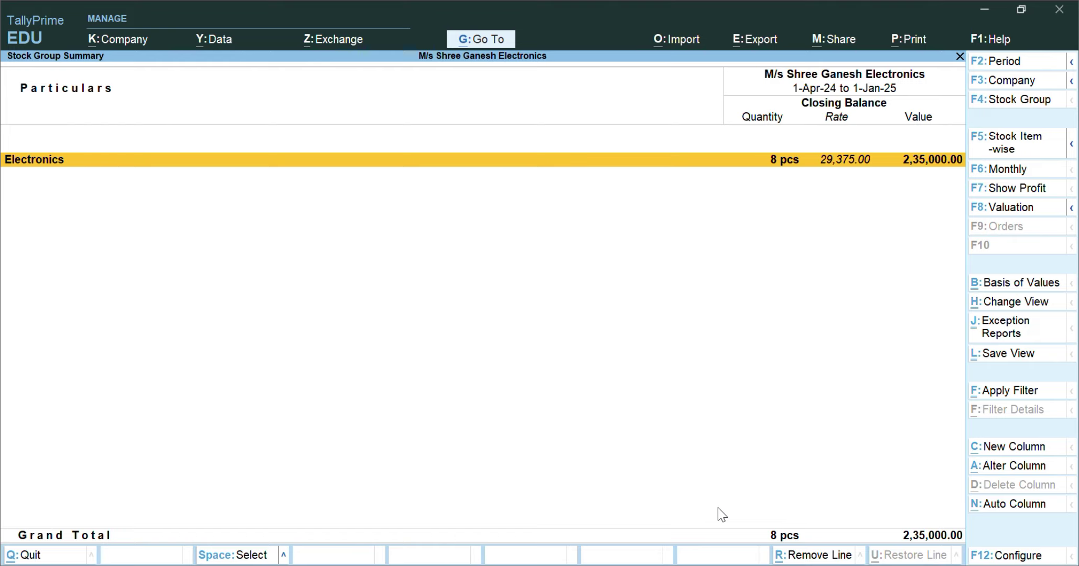
key("Return")
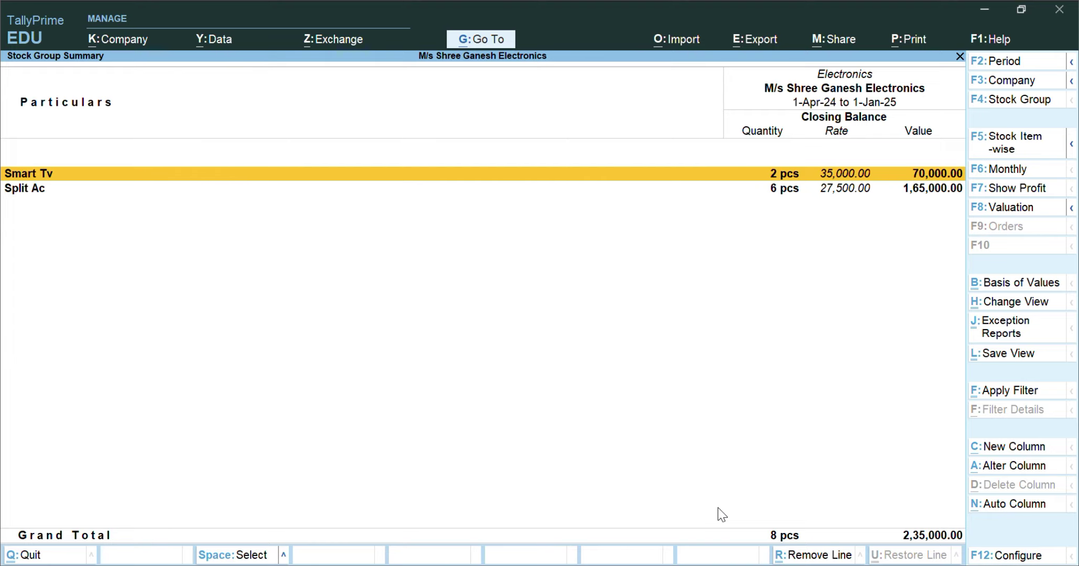
key("Down")
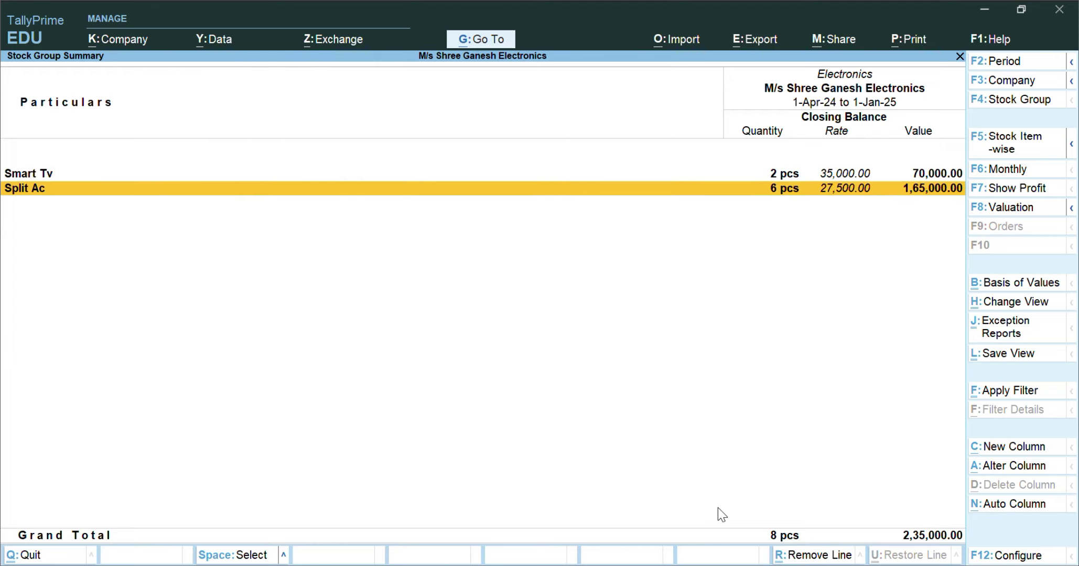
key("Return")
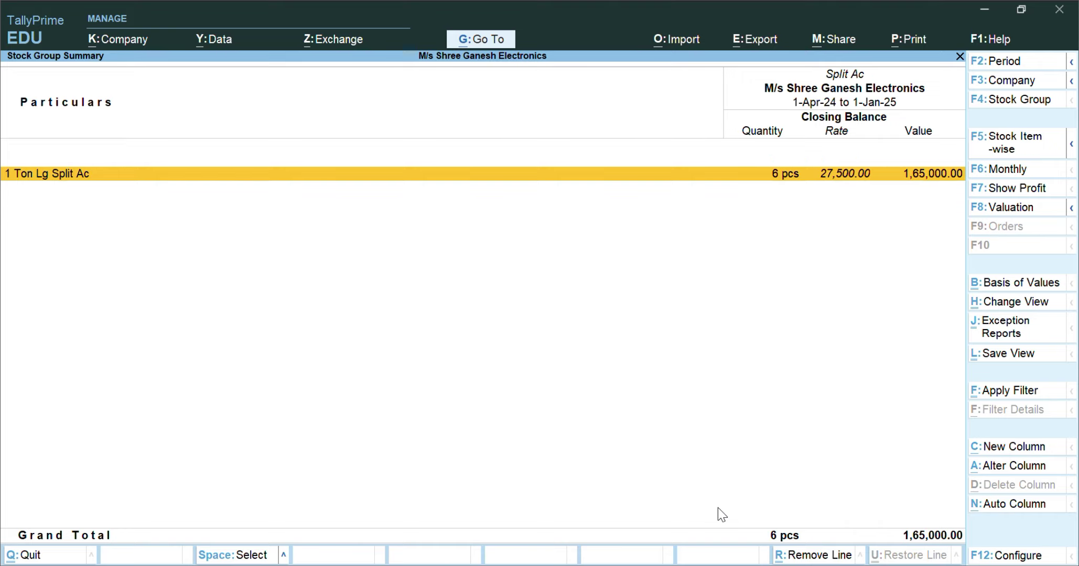
key("Escape")
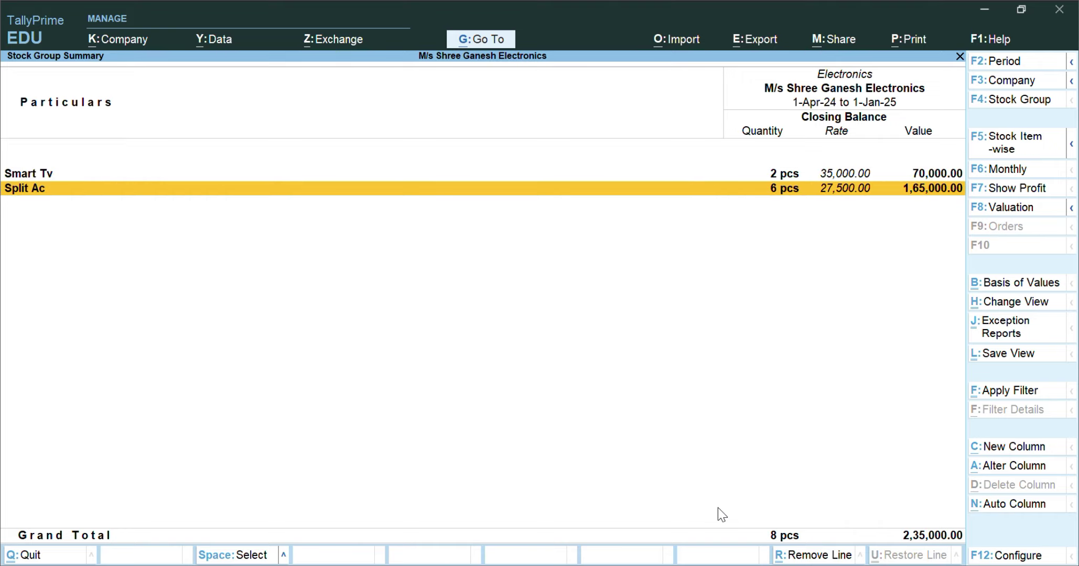
key("Escape")
key("Escape")
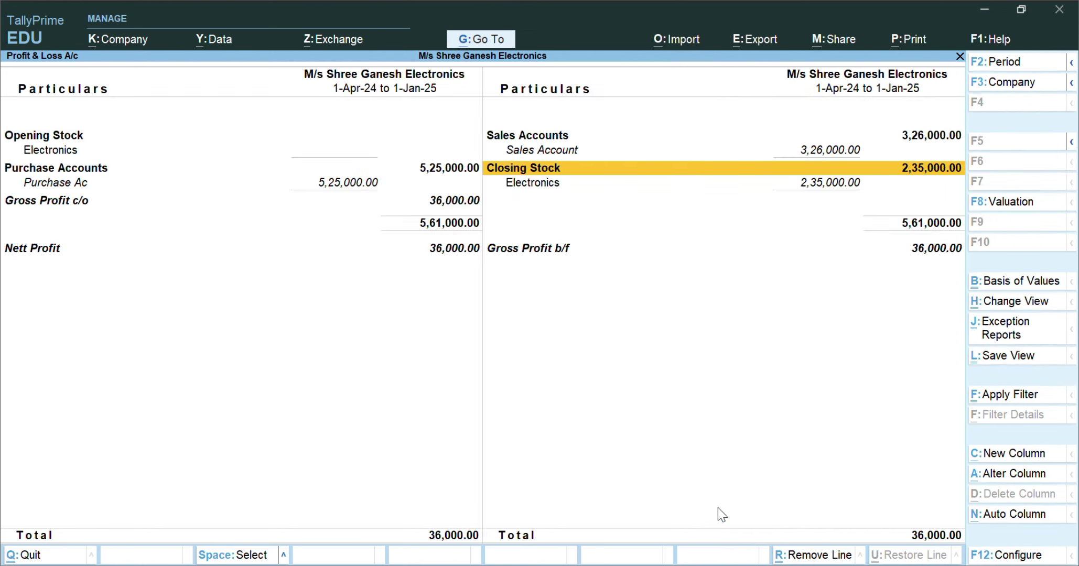
Step: Leave the Profit & Loss A/c and open the Statements of Inventory among the additional reports
key("Escape")
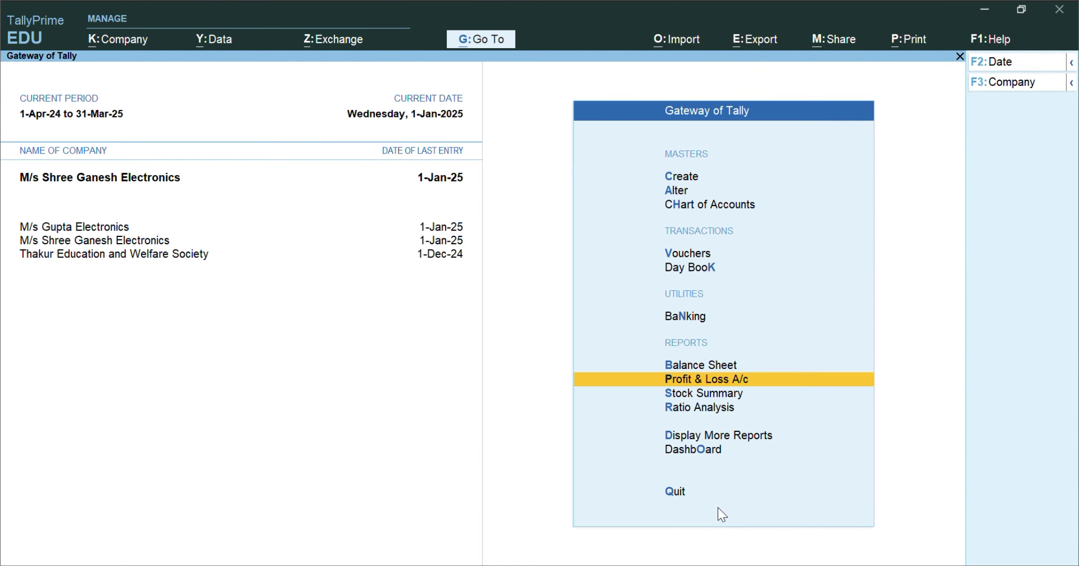
key("Down")
key("Down")
key("Down")
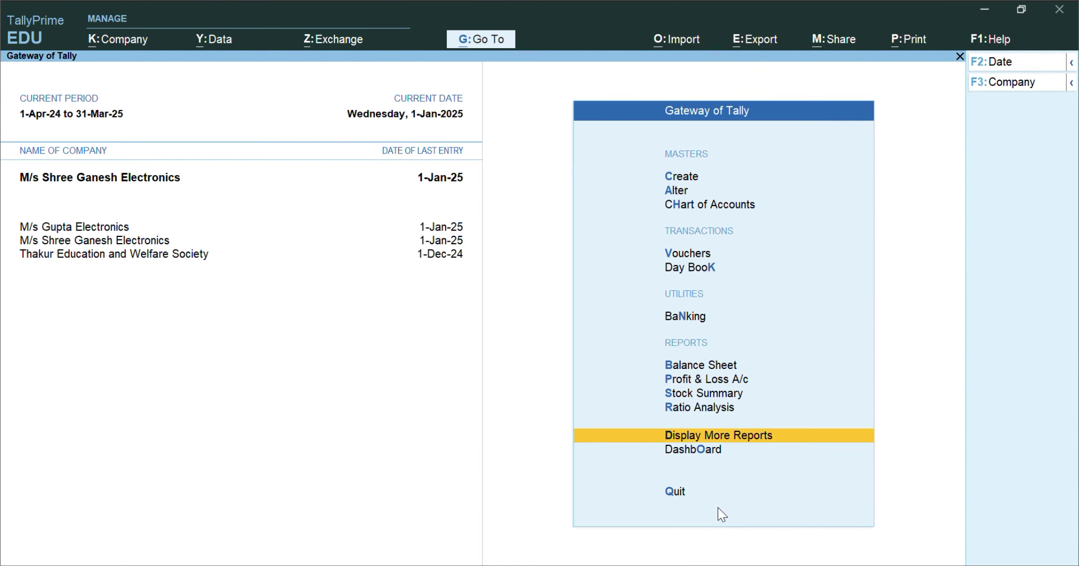
key("Return")
key("Down")
key("Down")
key("Down")
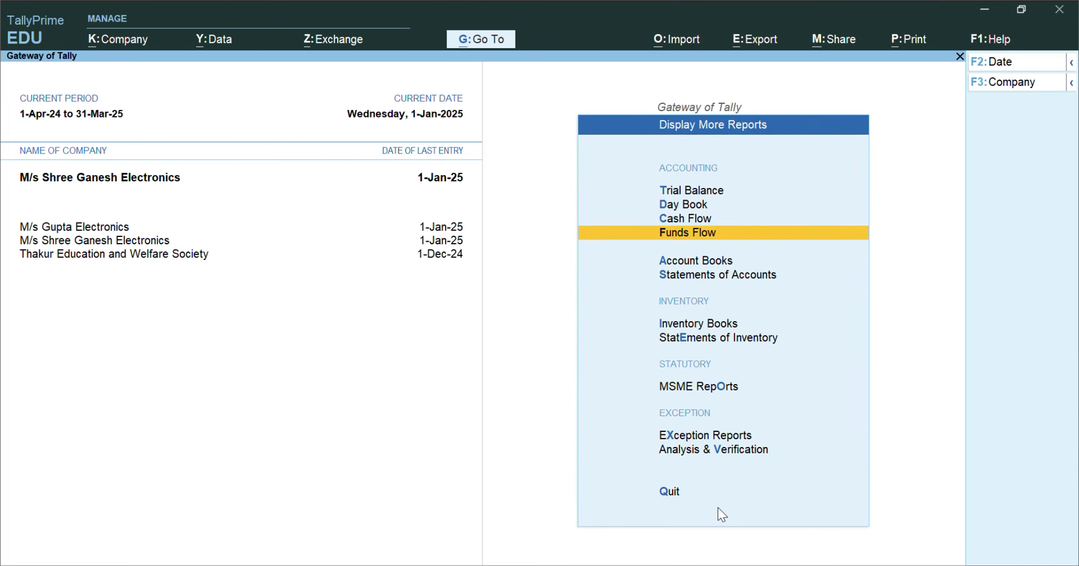
key("Down")
key("Down")
key("Down")
key("Down")
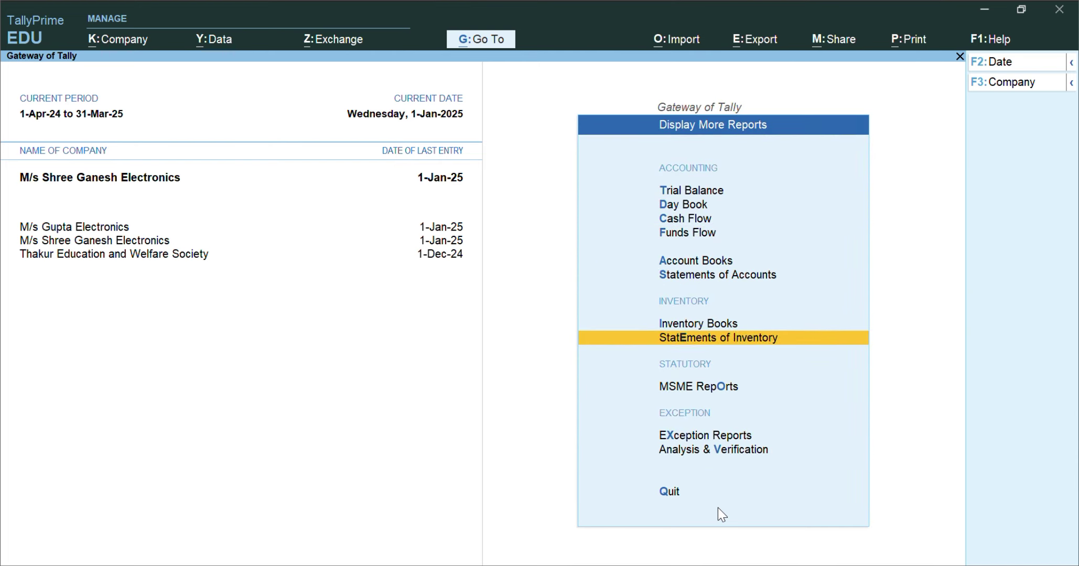
key("Up")
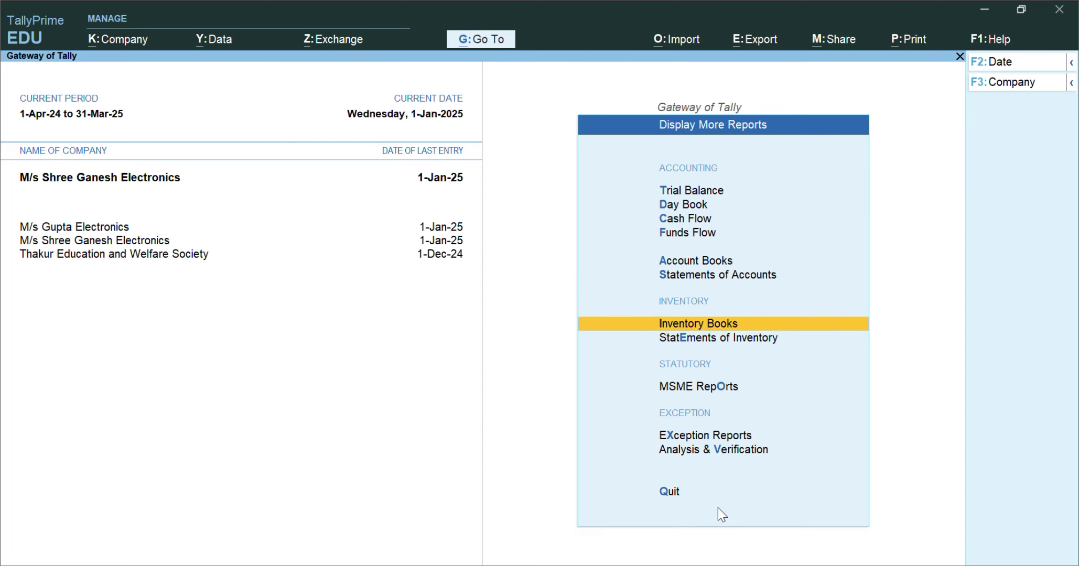
key("Down")
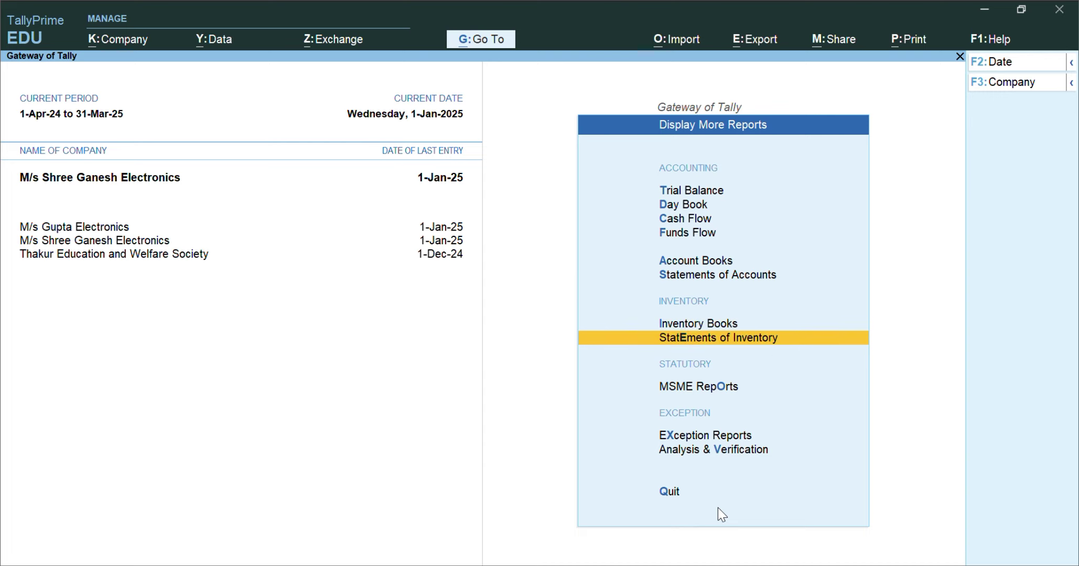
key("Return")
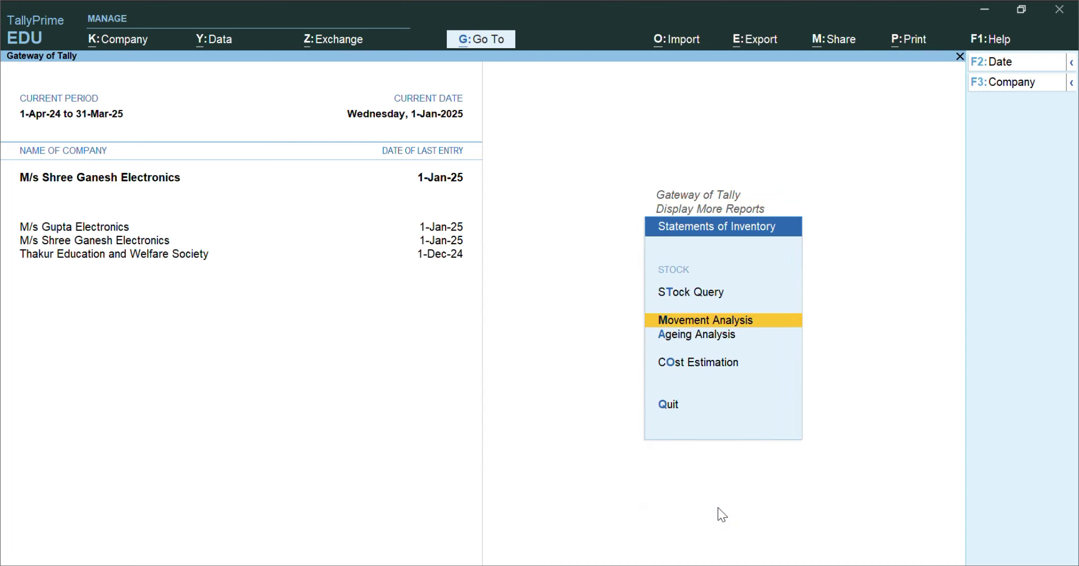
Step: Open the Stock Query for the item 1.5 Ton Voltas Window Ac
key("Up")
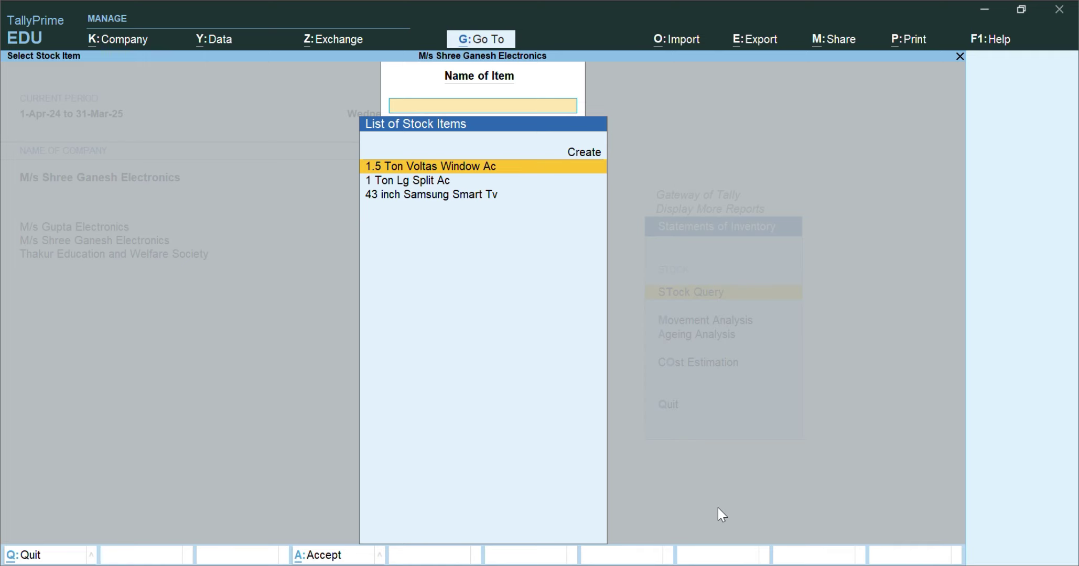
key("Down")
key("Down")
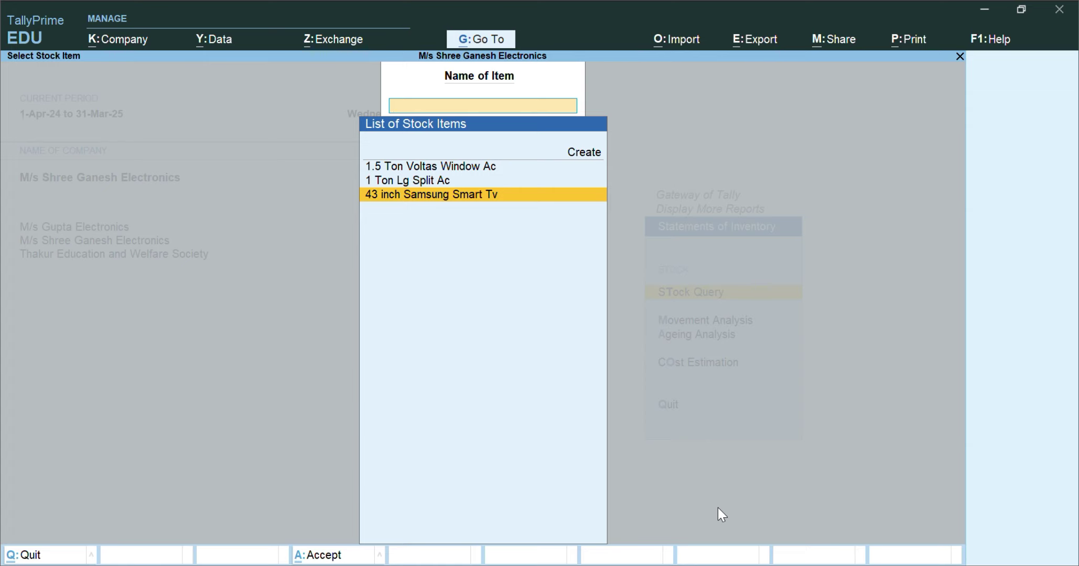
key("Up")
key("Up")
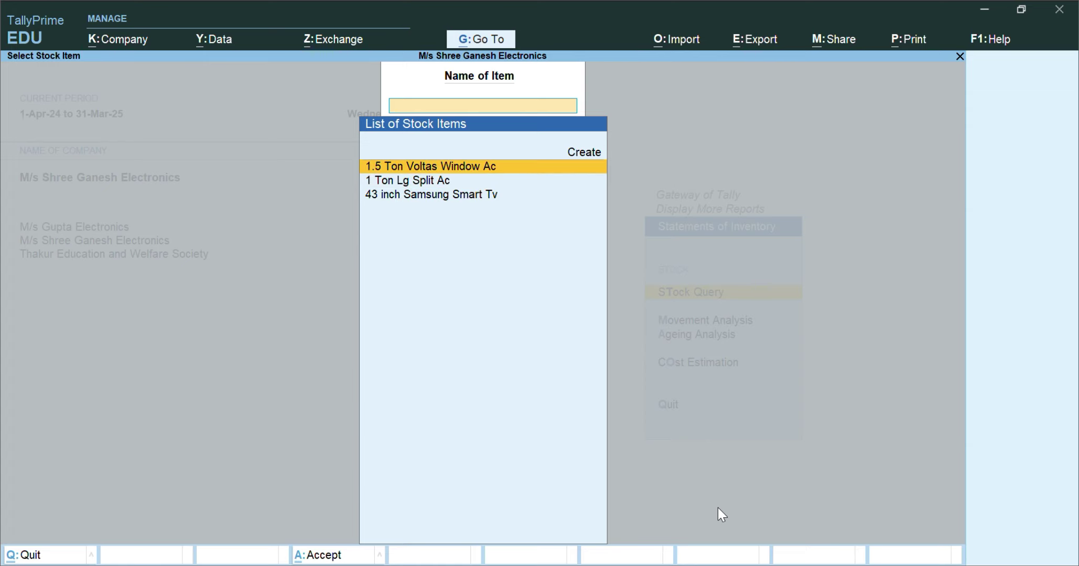
key("Return")
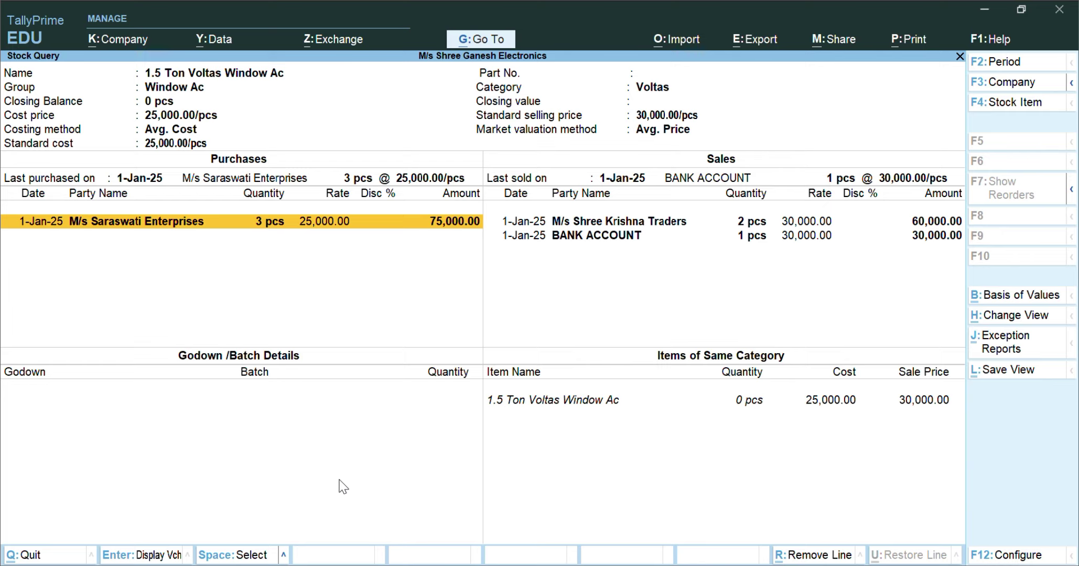
Step: Switch the Stock Query to the item 43 inch Samsung Smart Tv
key("Escape")
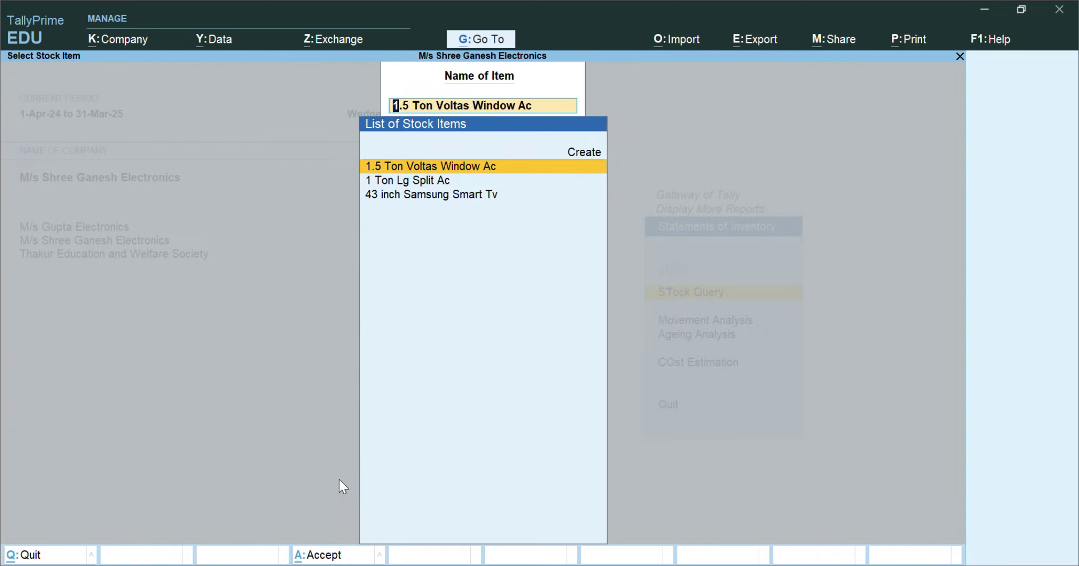
key("Down")
key("Down")
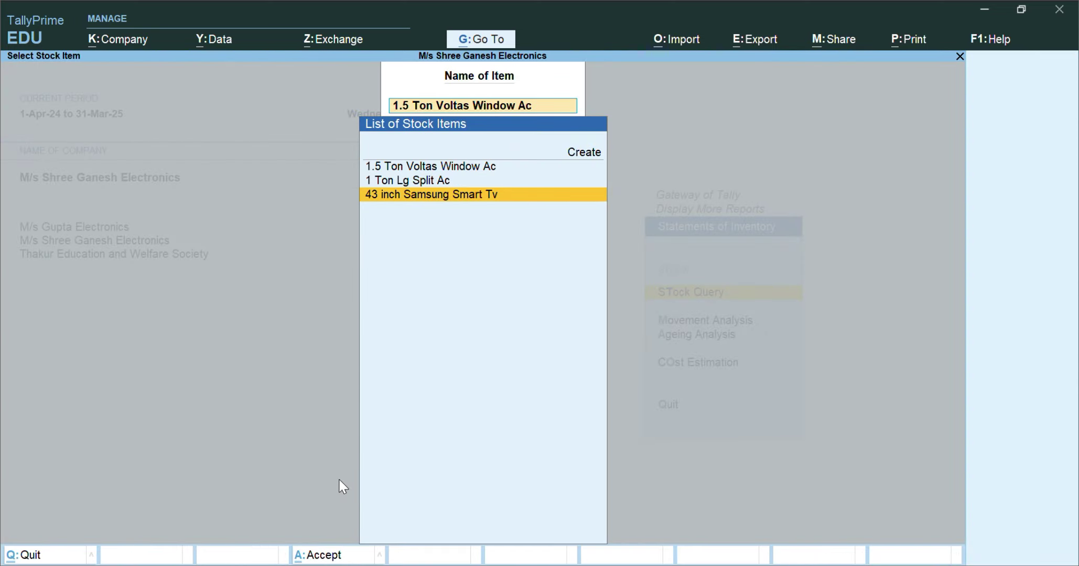
key("Return")
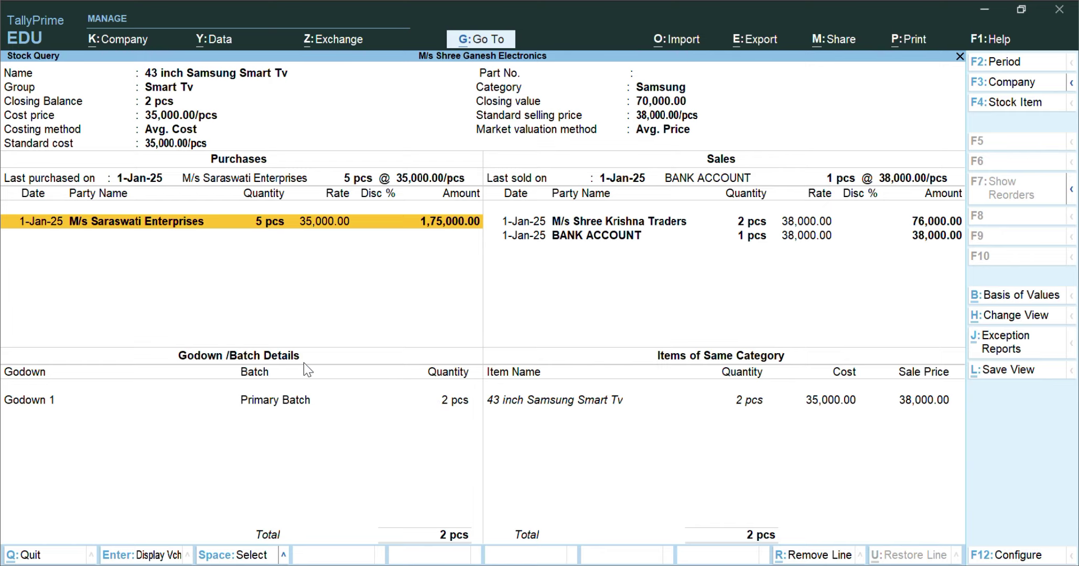
Step: View the Stock Query of the item 1 Ton Lg Split Ac
key("Escape")
key("BackSpace")
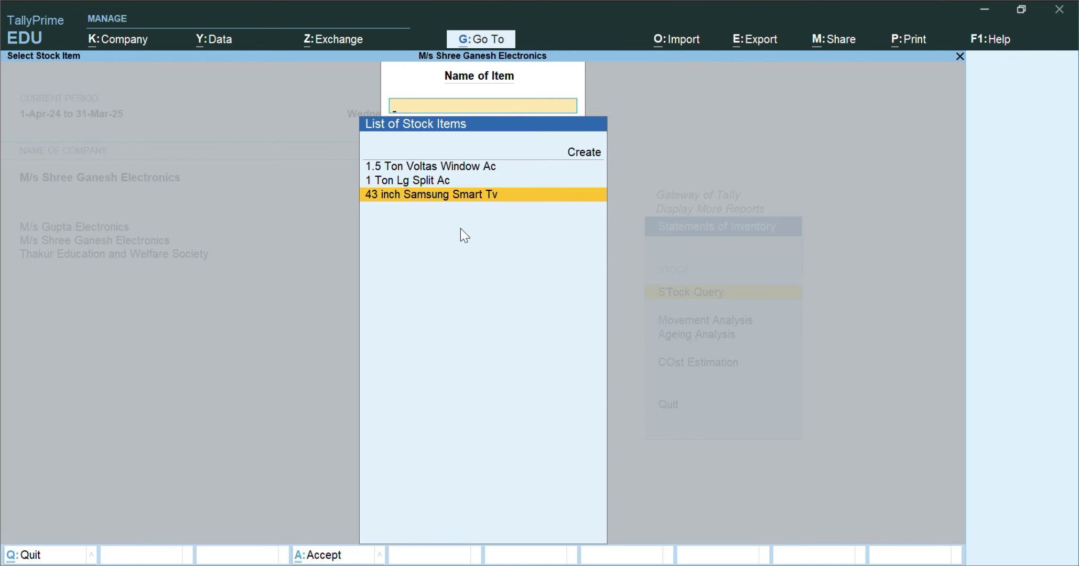
left_click(423, 187)
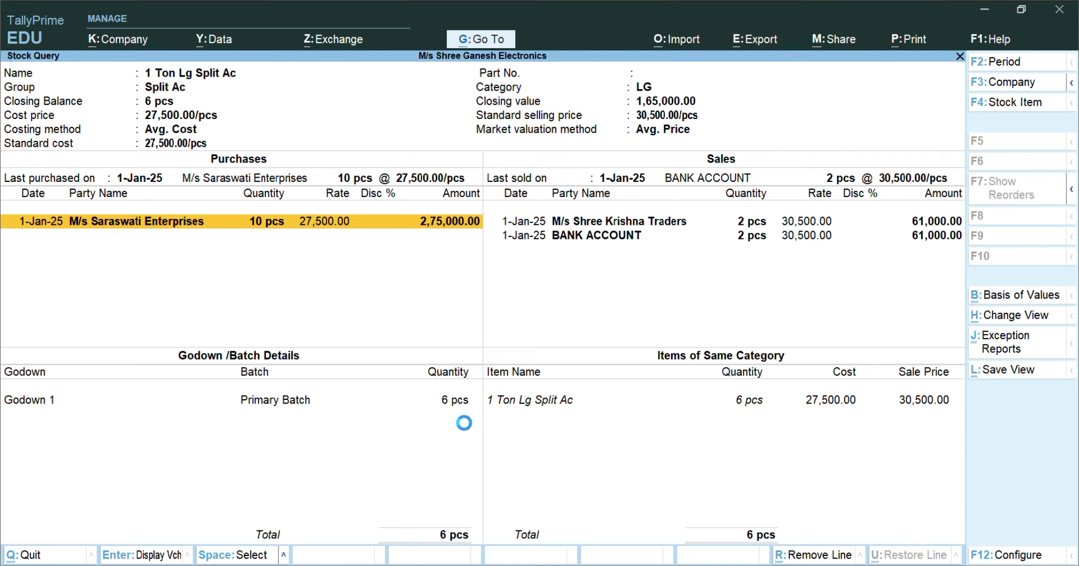
Step: Leave the Stock Query and the additional reports, returning to the Gateway of Tally
key("Escape")
key("Escape")
key("Escape")
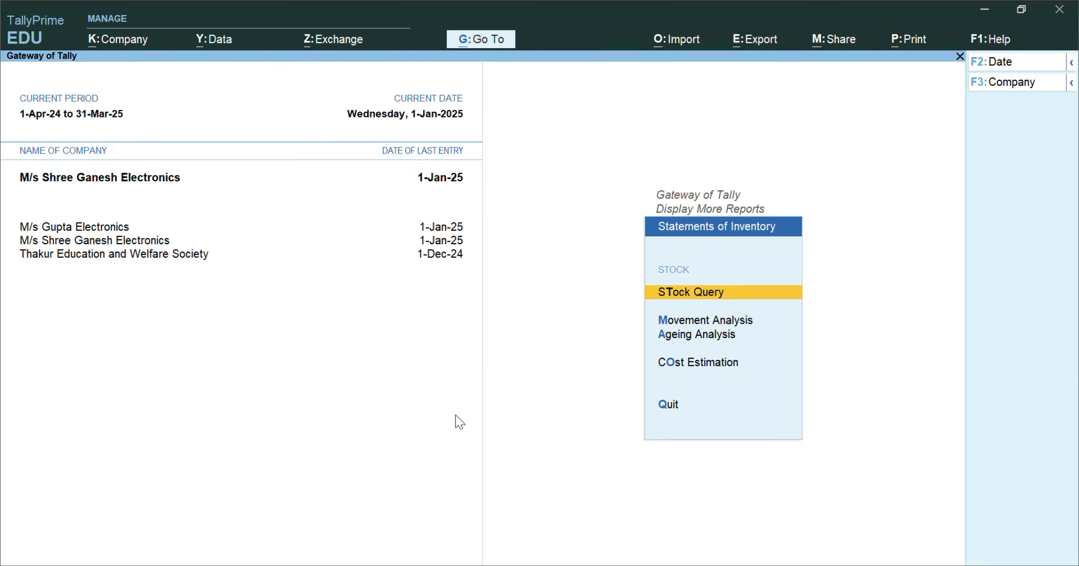
key("Escape")
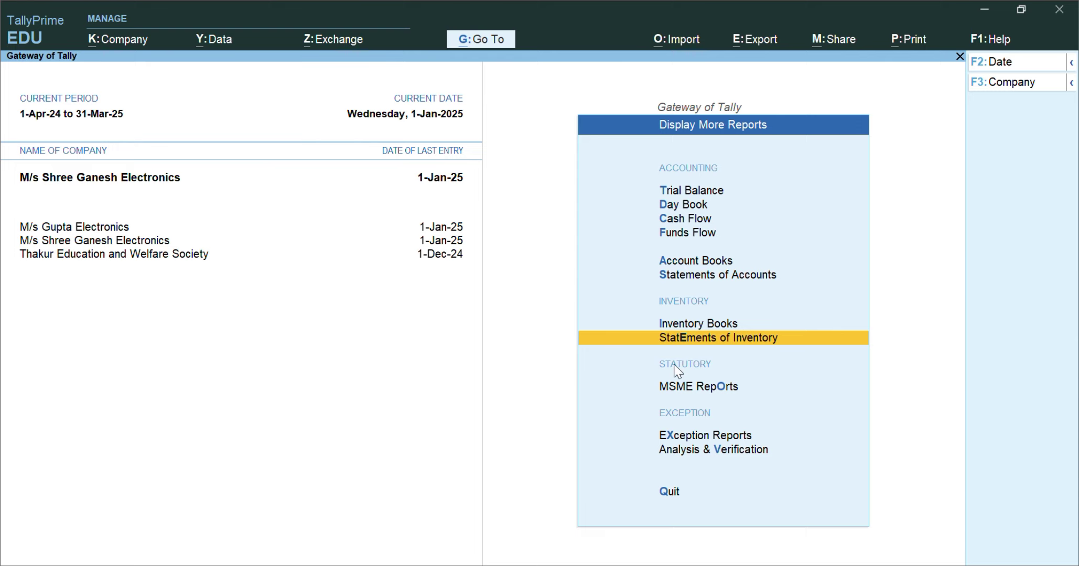
key("Down")
key("Up")
key("Escape")
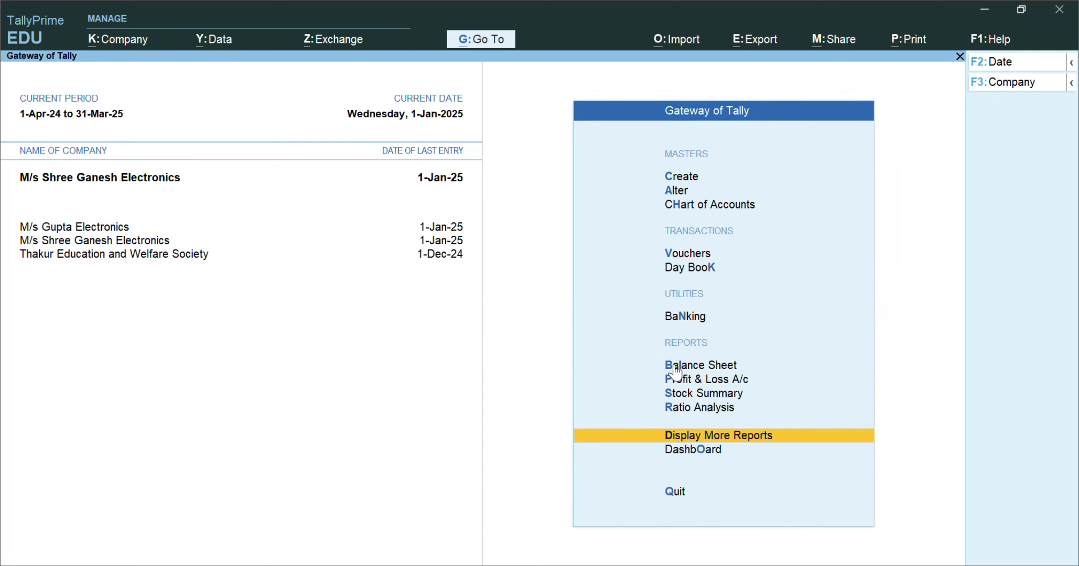
Step: Open the Stock Summary report from the Gateway of Tally
key("Up")
key("Up")
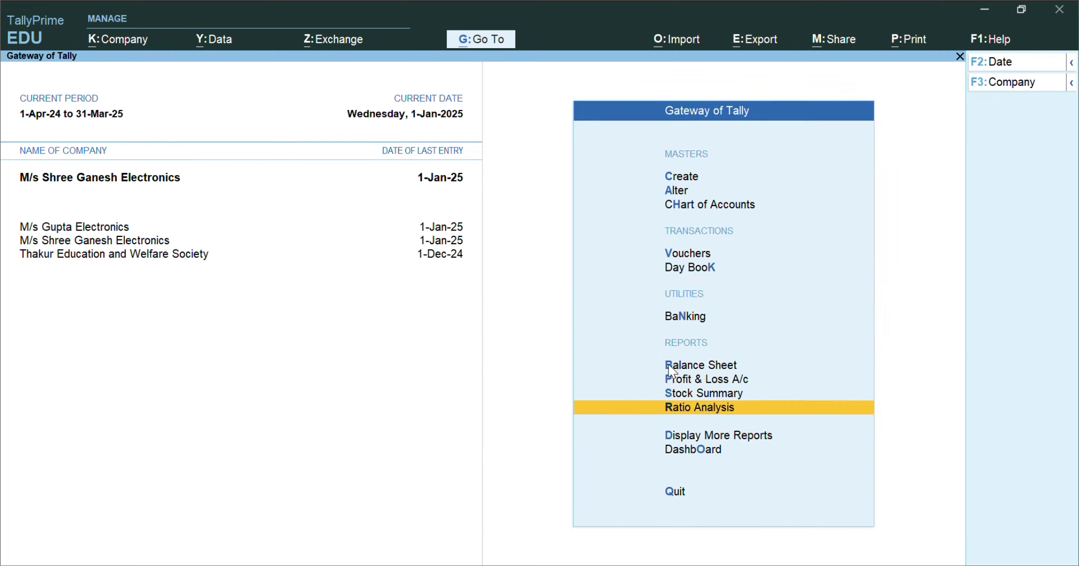
key("Down")
key("Down")
key("Up")
key("Up")
key("Return")
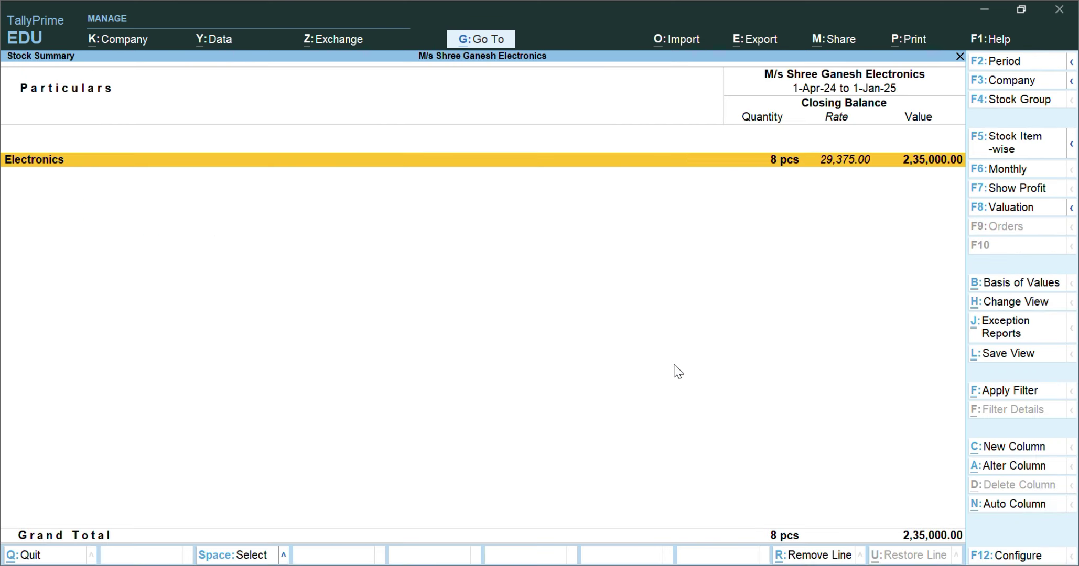
Step: Drill down through the Electronics group to Split Ac in the Stock Summary, and return to the Gateway of Tally
key("Return")
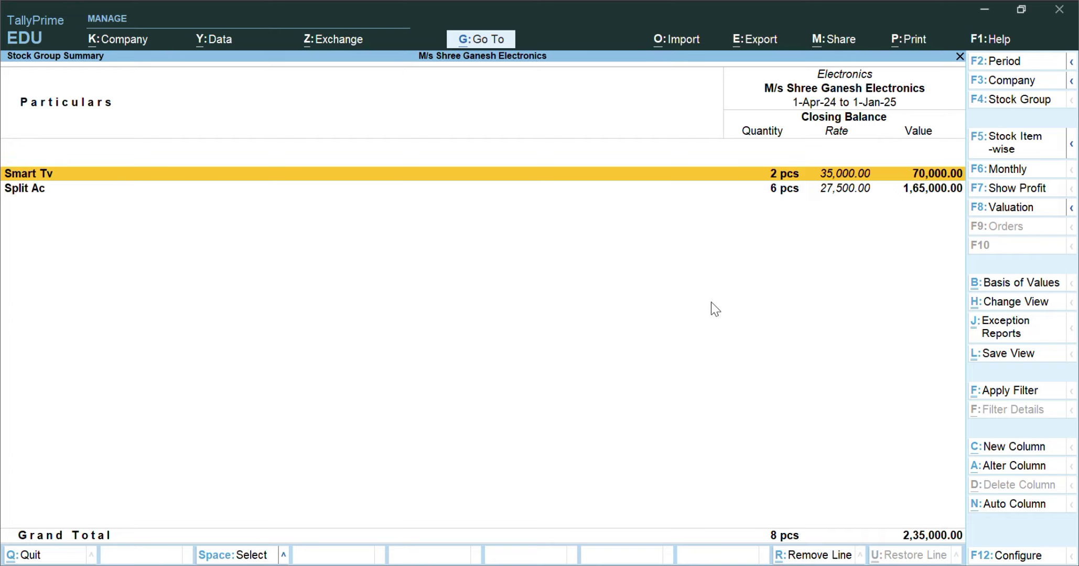
key("Down")
key("Return")
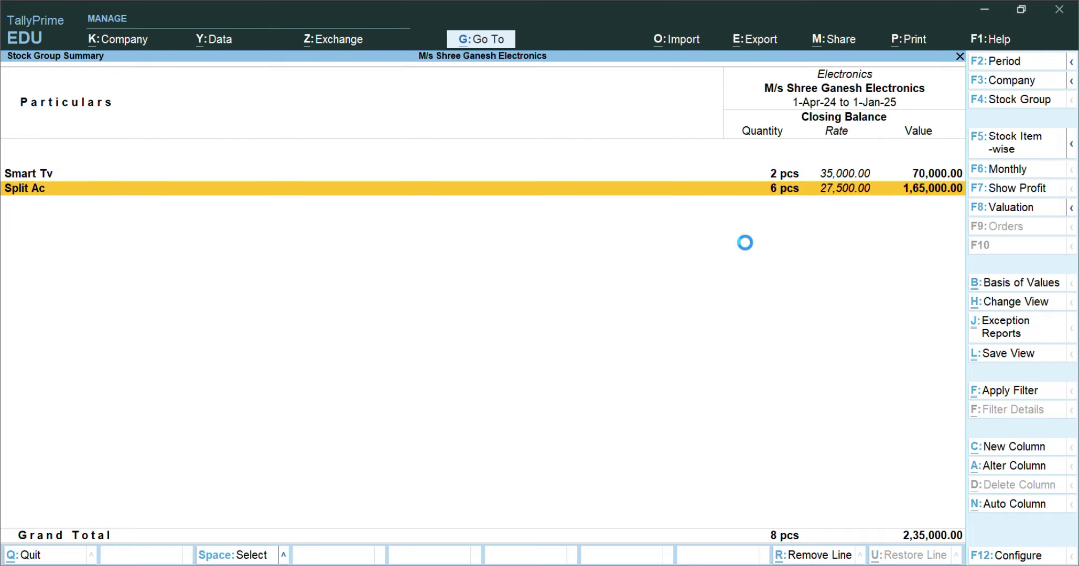
key("Escape")
key("Escape")
key("Escape")
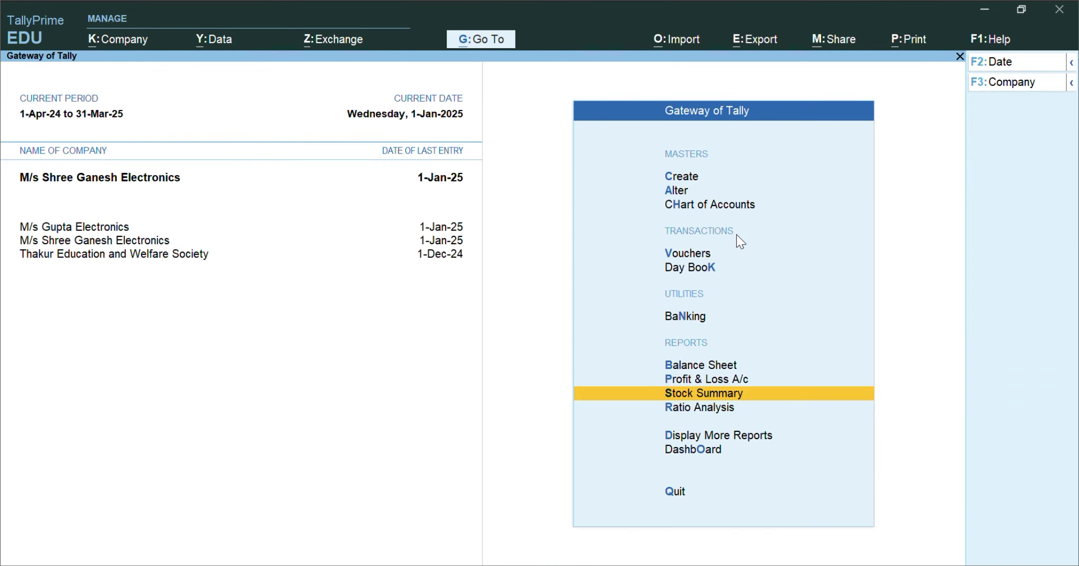
Step: Open the list of additional reports from the Gateway of Tally
key("Up")
key("Down")
key("Down")
key("Up")
key("Down")
key("Down")
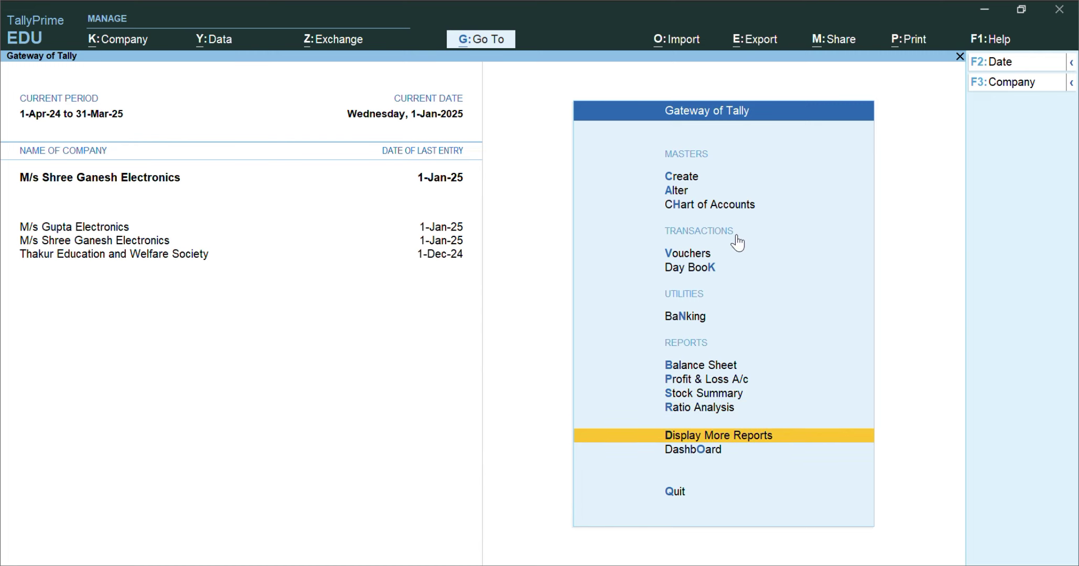
key("Return")
Step: Open Stock Query from the Statements of Inventory, and leave its stock item list without choosing an item
key("Down")
key("Down")
key("Down")
key("Down")
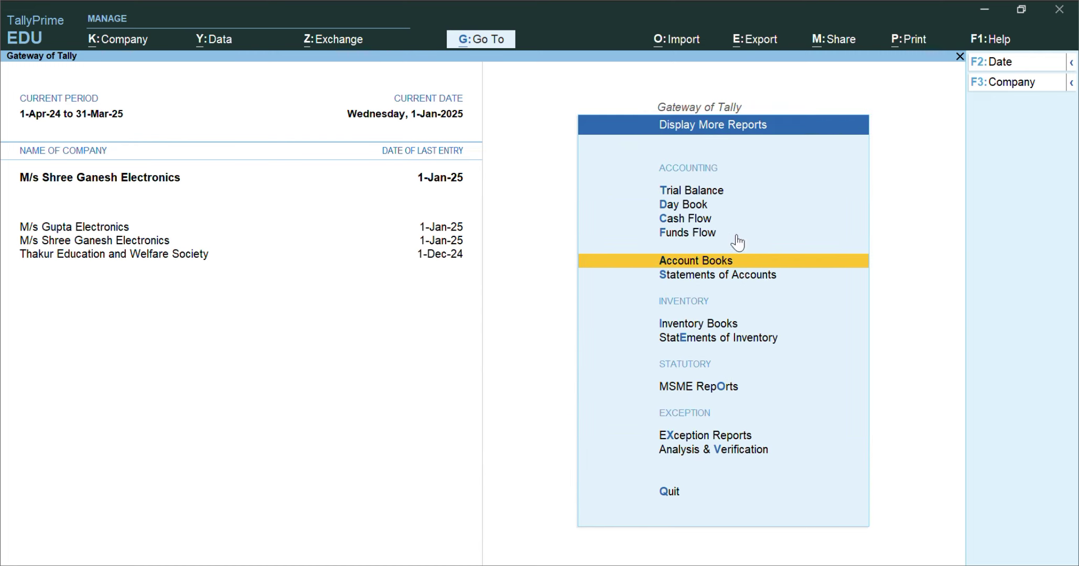
key("Down")
key("Down")
key("Down")
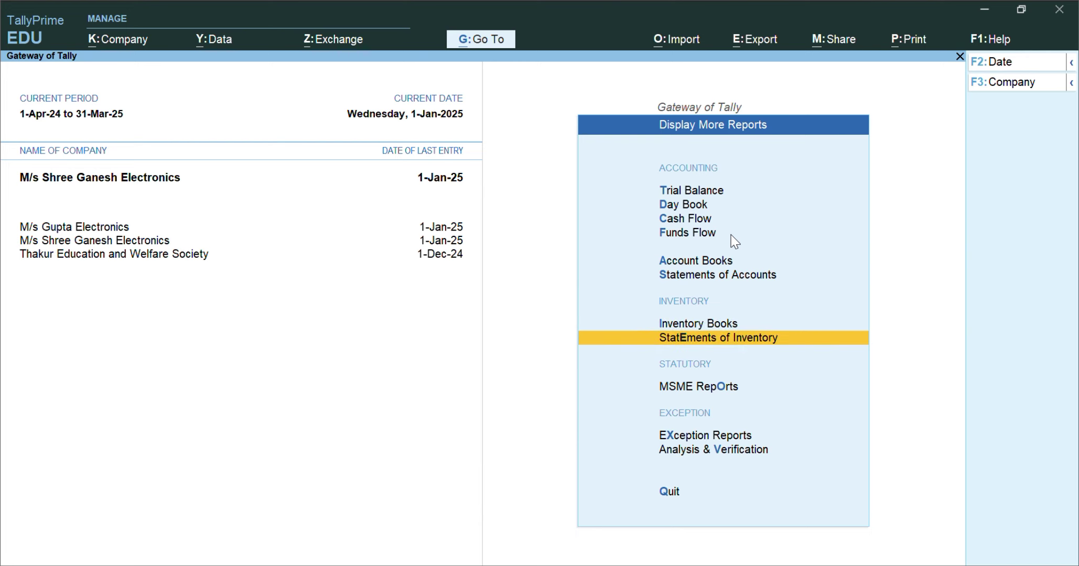
key("Return")
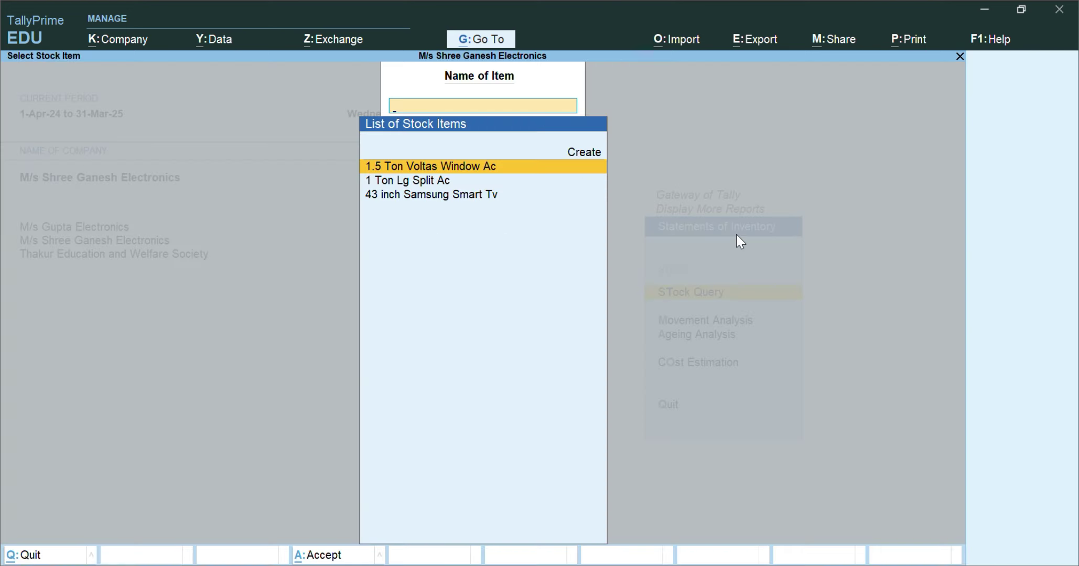
key("Escape")
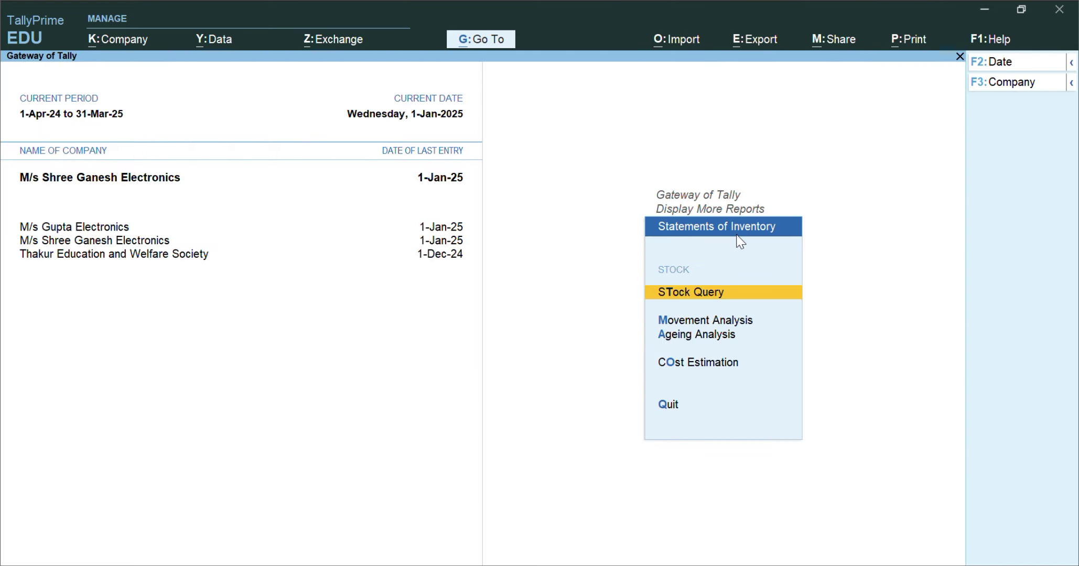